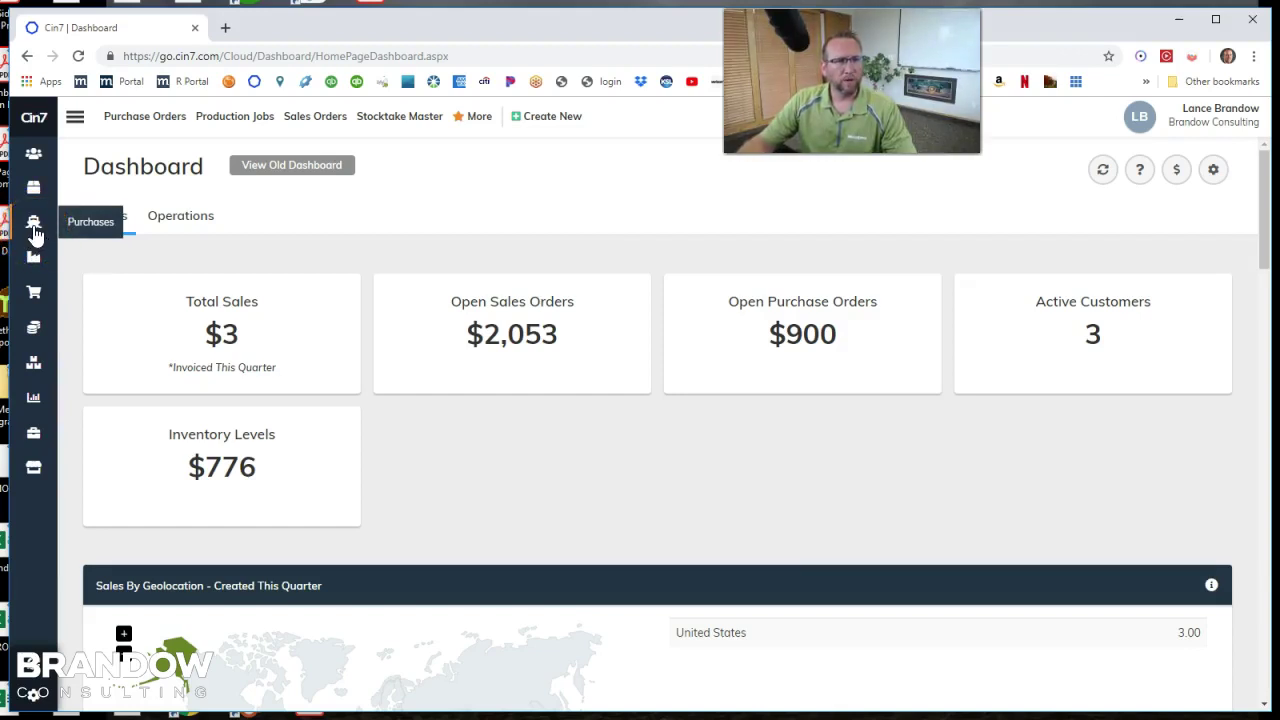
# Open a blank New Purchase Order from Purchases and scroll through its supplier, line and payment sections.
pyautogui.click(35, 232)
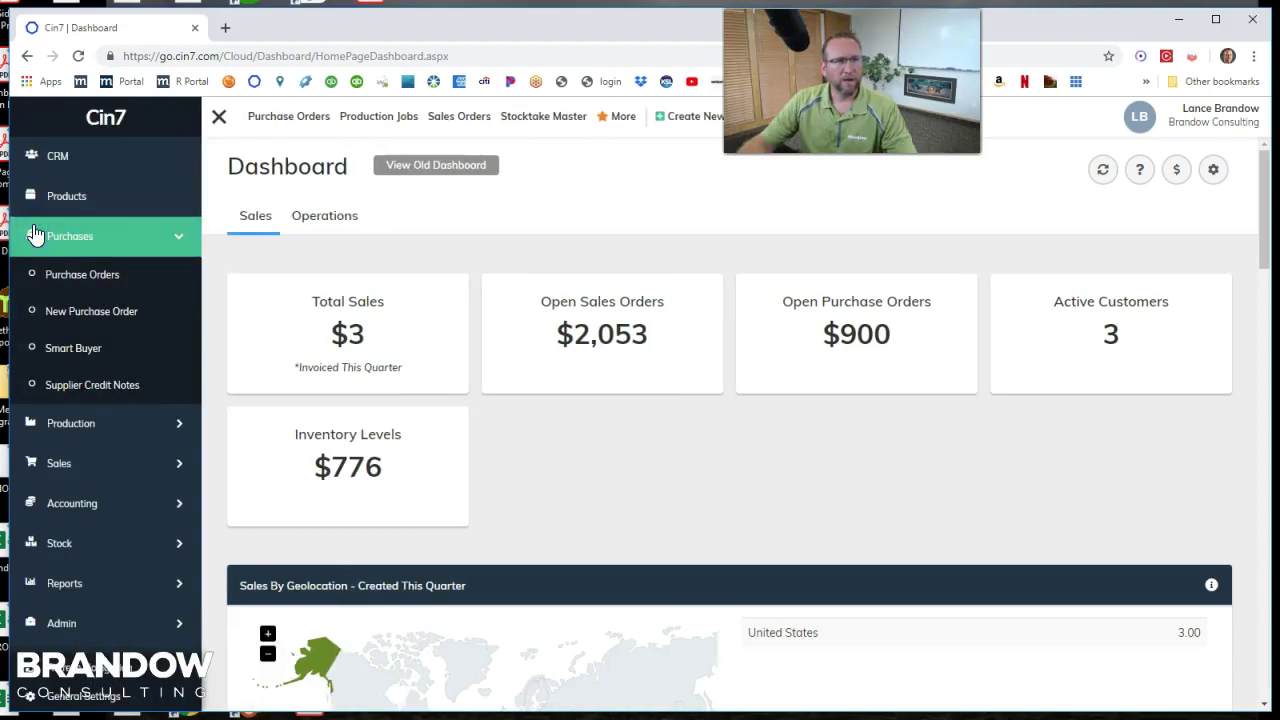
pyautogui.click(71, 313)
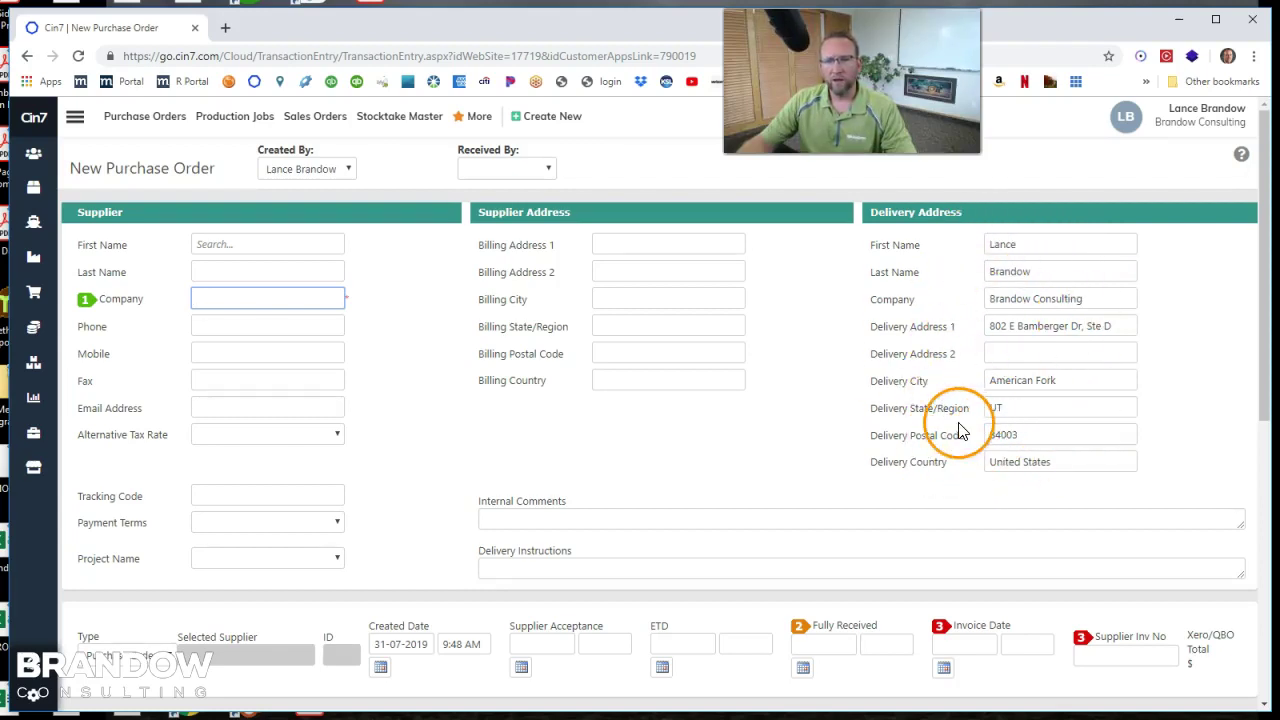
pyautogui.scroll(-2, 957, 434)
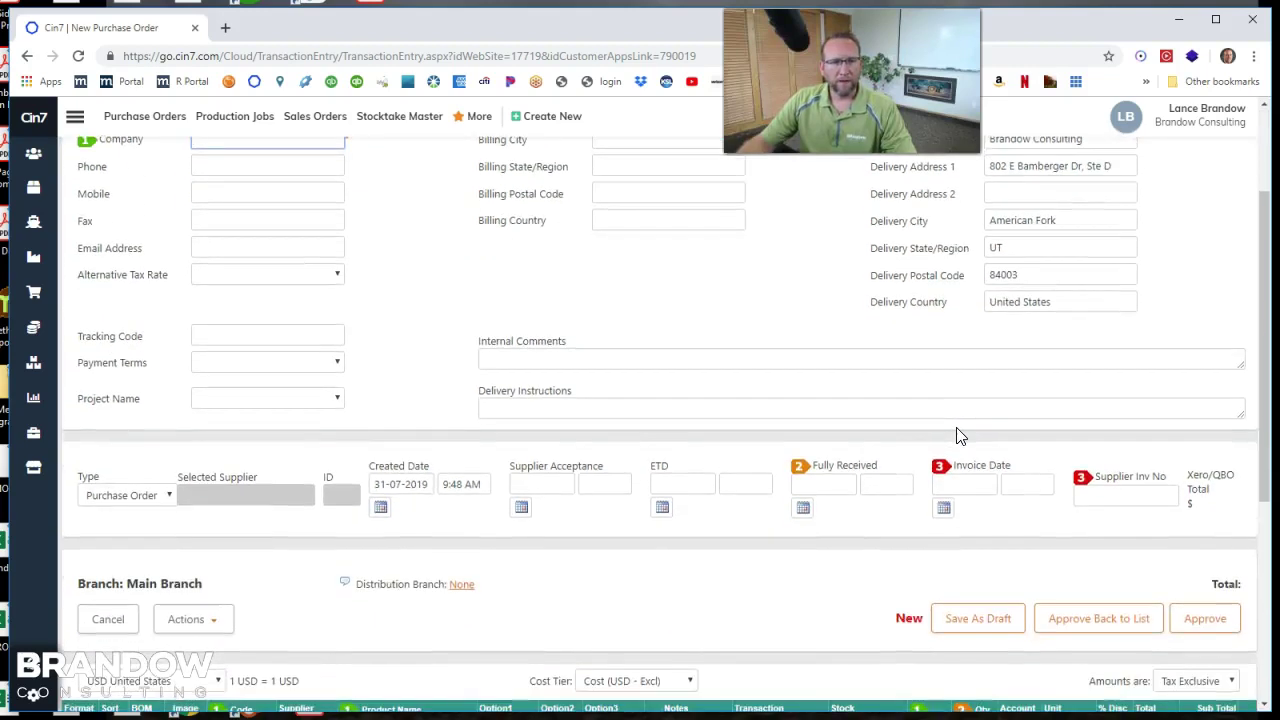
pyautogui.scroll(1, 798, 490)
pyautogui.scroll(-2, 798, 490)
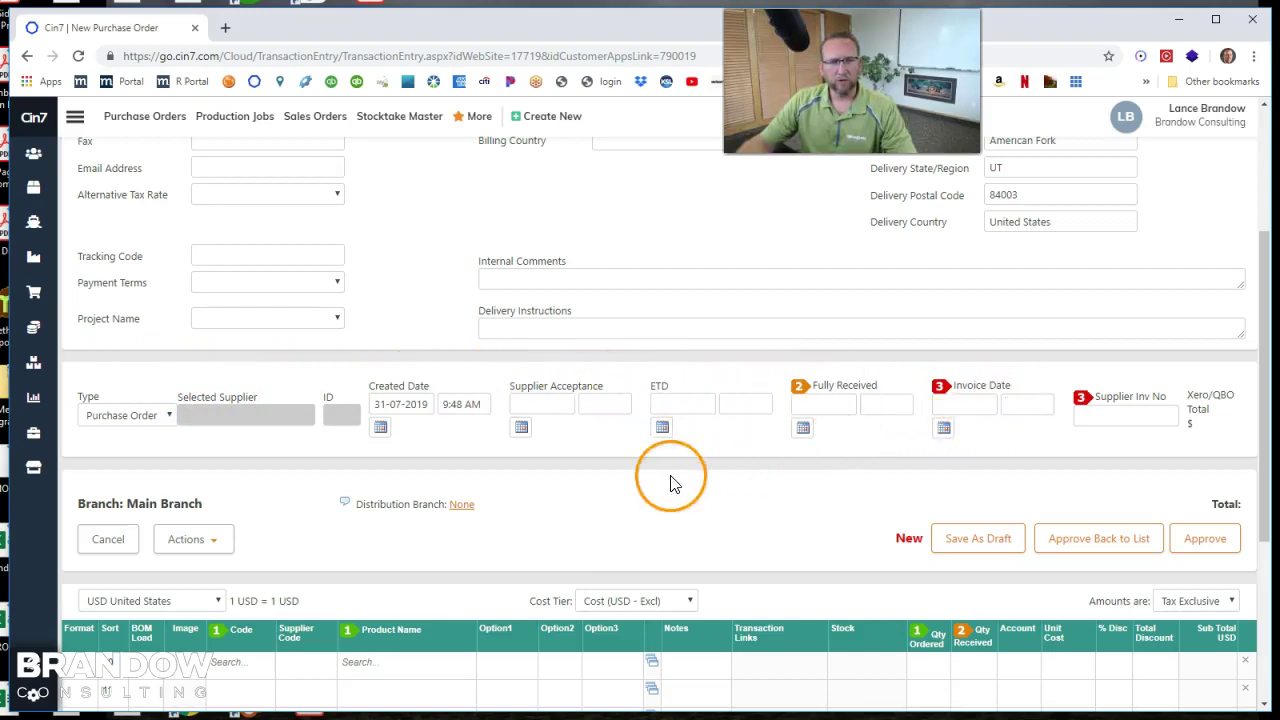
pyautogui.scroll(-1, 641, 491)
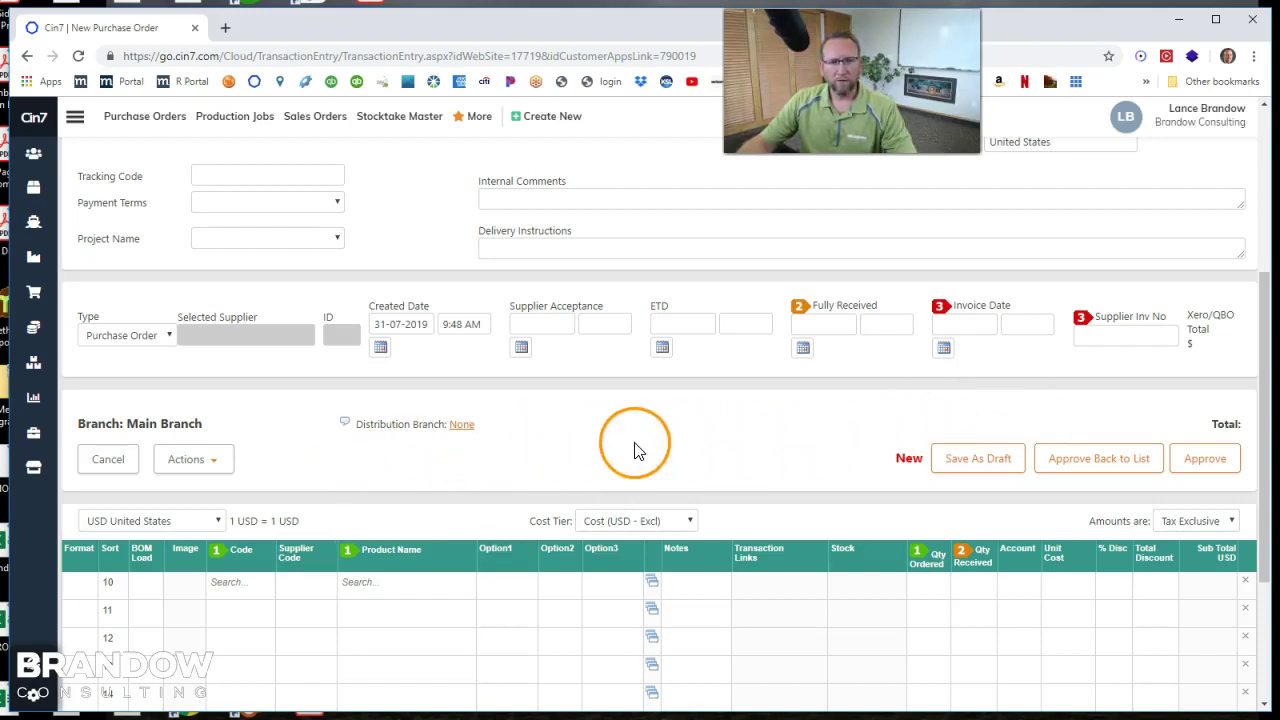
pyautogui.scroll(-1, 568, 442)
pyautogui.scroll(-2, 568, 442)
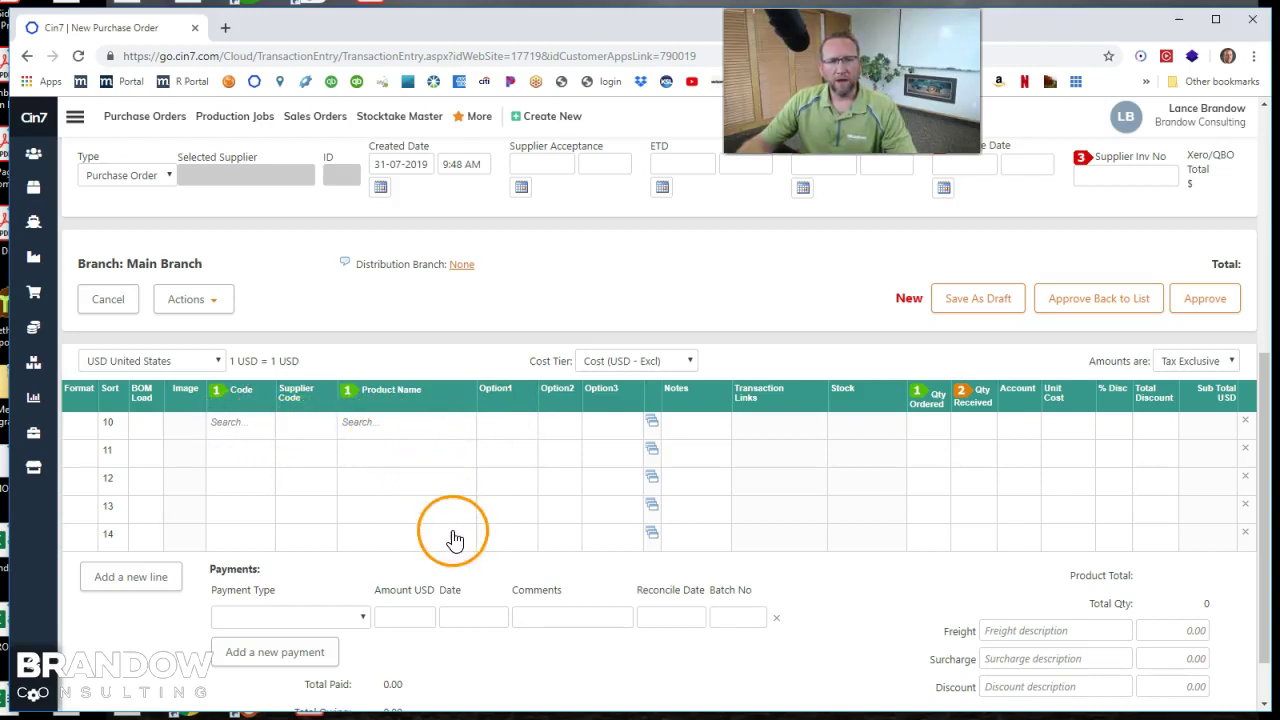
pyautogui.scroll(-1, 397, 502)
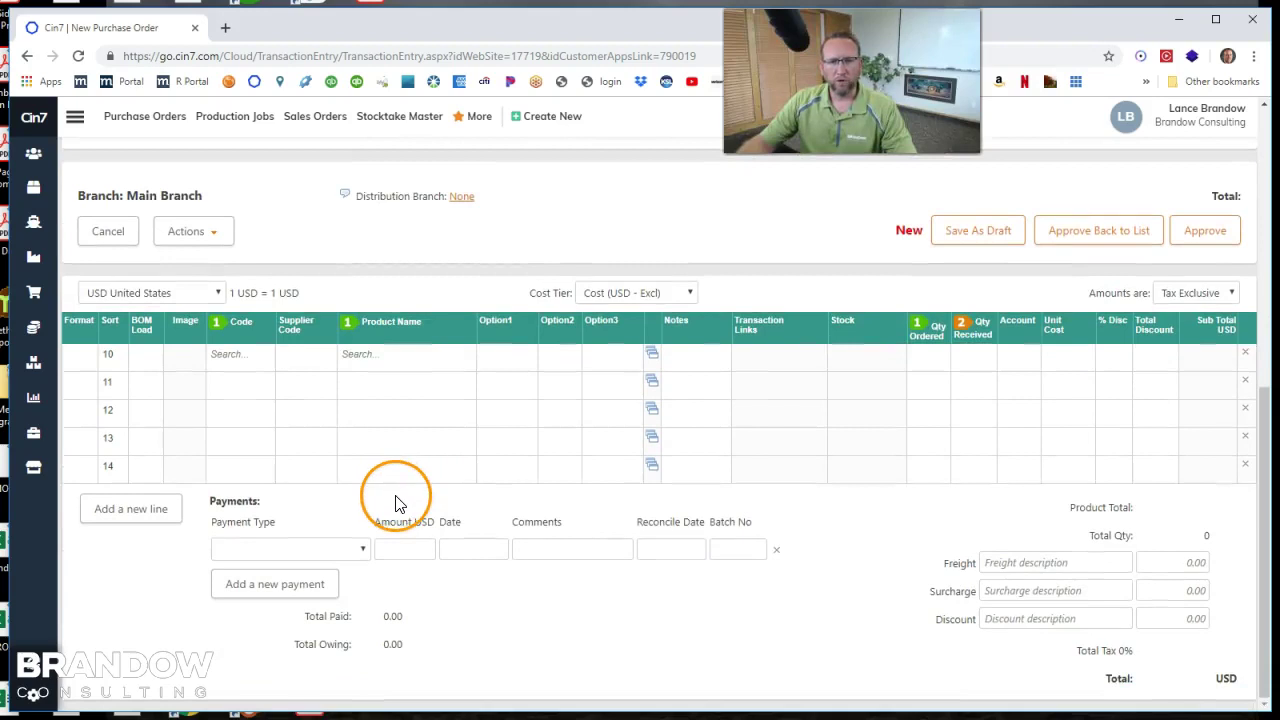
pyautogui.scroll(6, 395, 502)
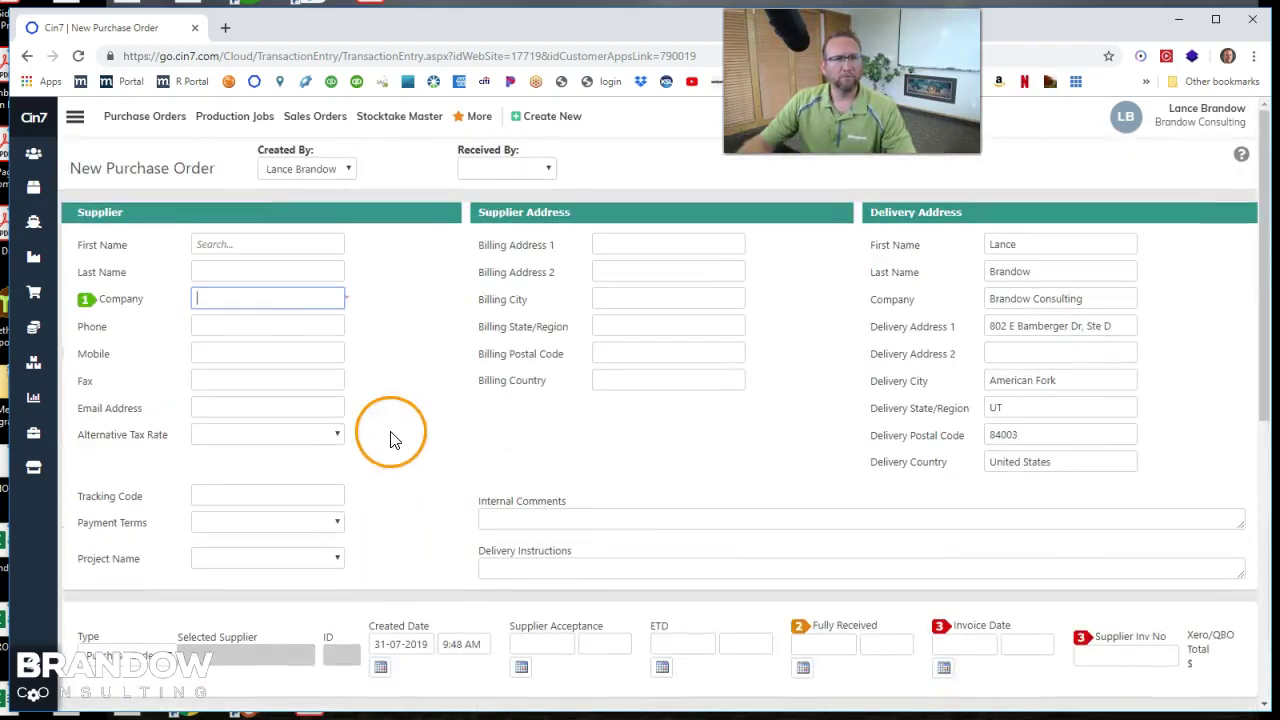
# Search 'li' in Company, select Lipps Pool Supplies as supplier, then move to Phone.
pyautogui.click(287, 298)
pyautogui.write('lip')
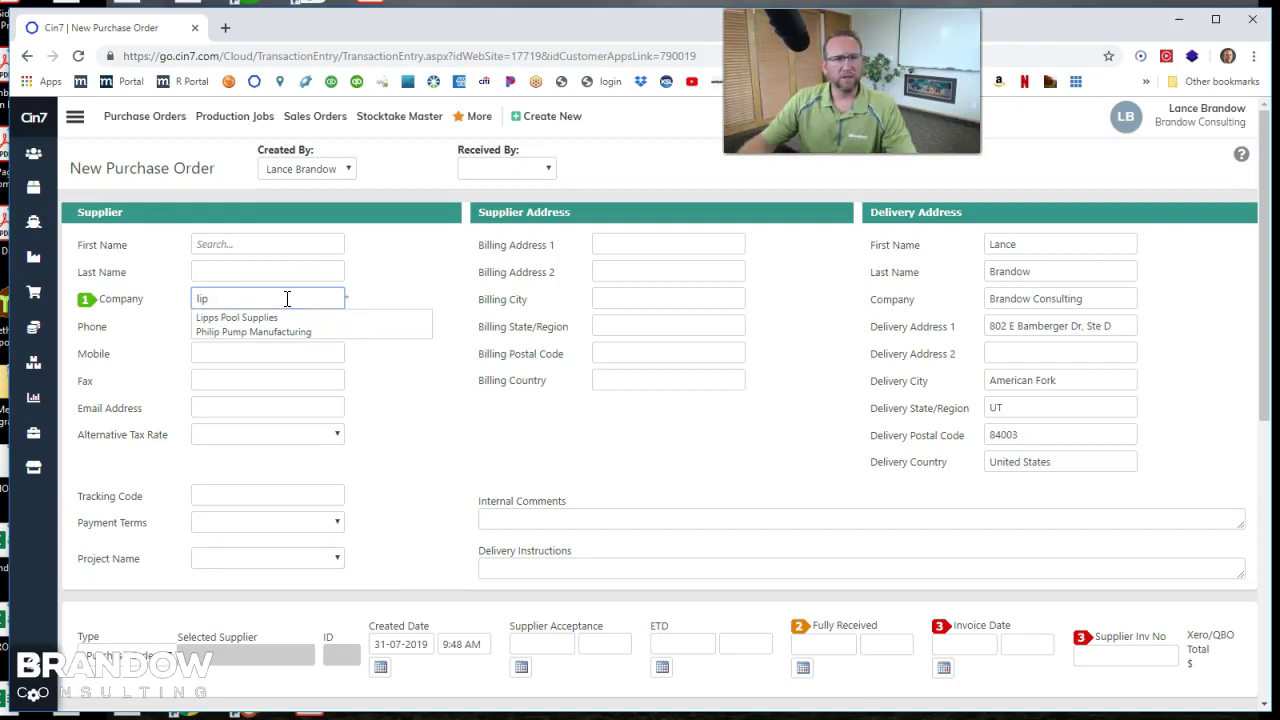
pyautogui.click(270, 319)
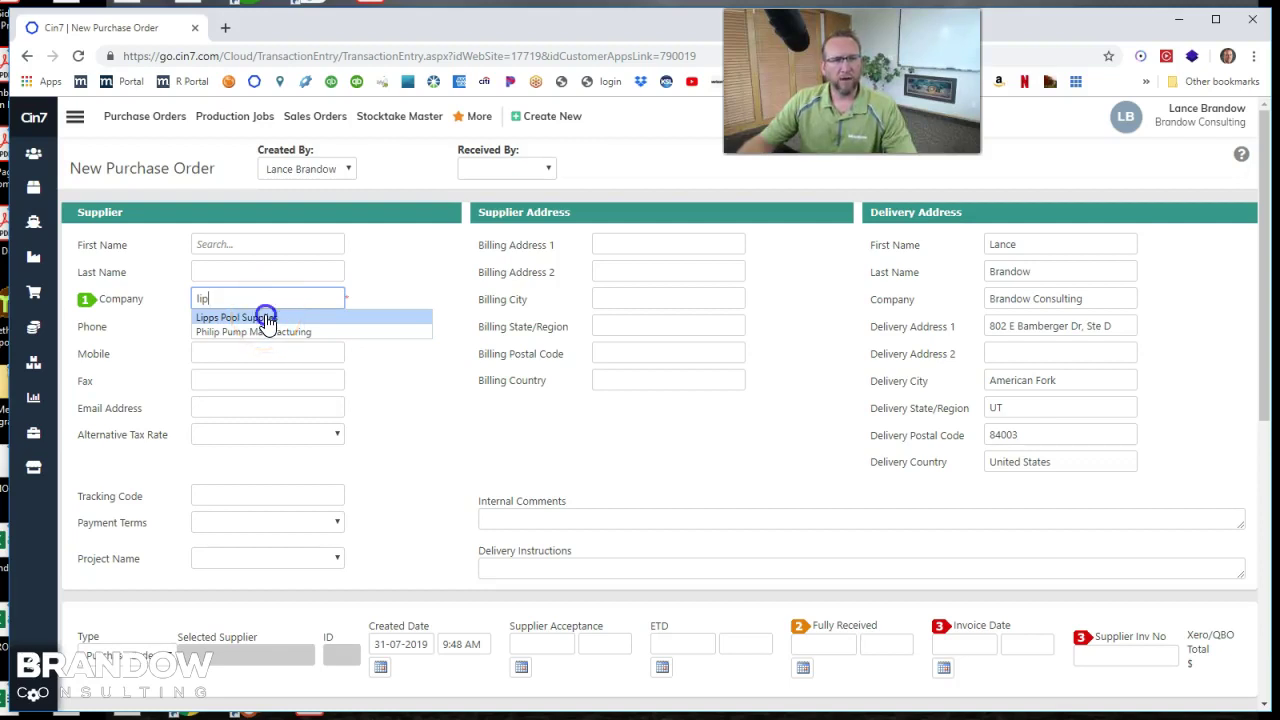
pyautogui.click(267, 318)
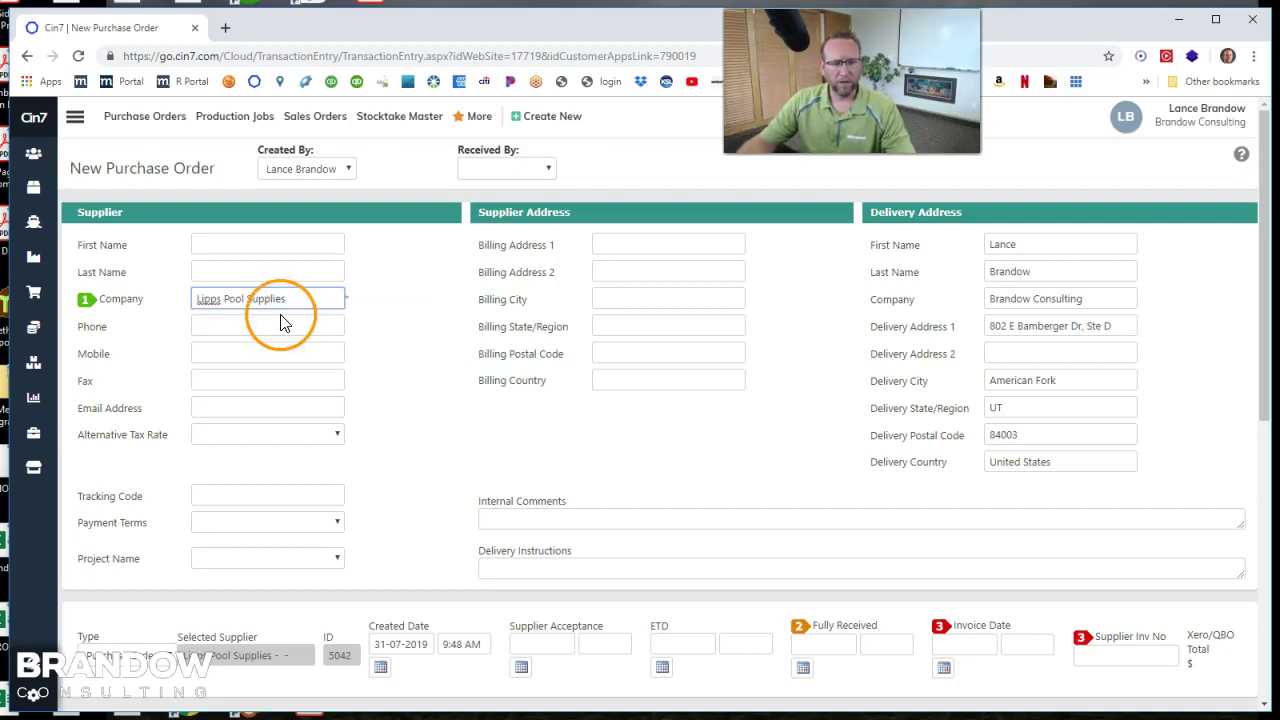
pyautogui.click(304, 316)
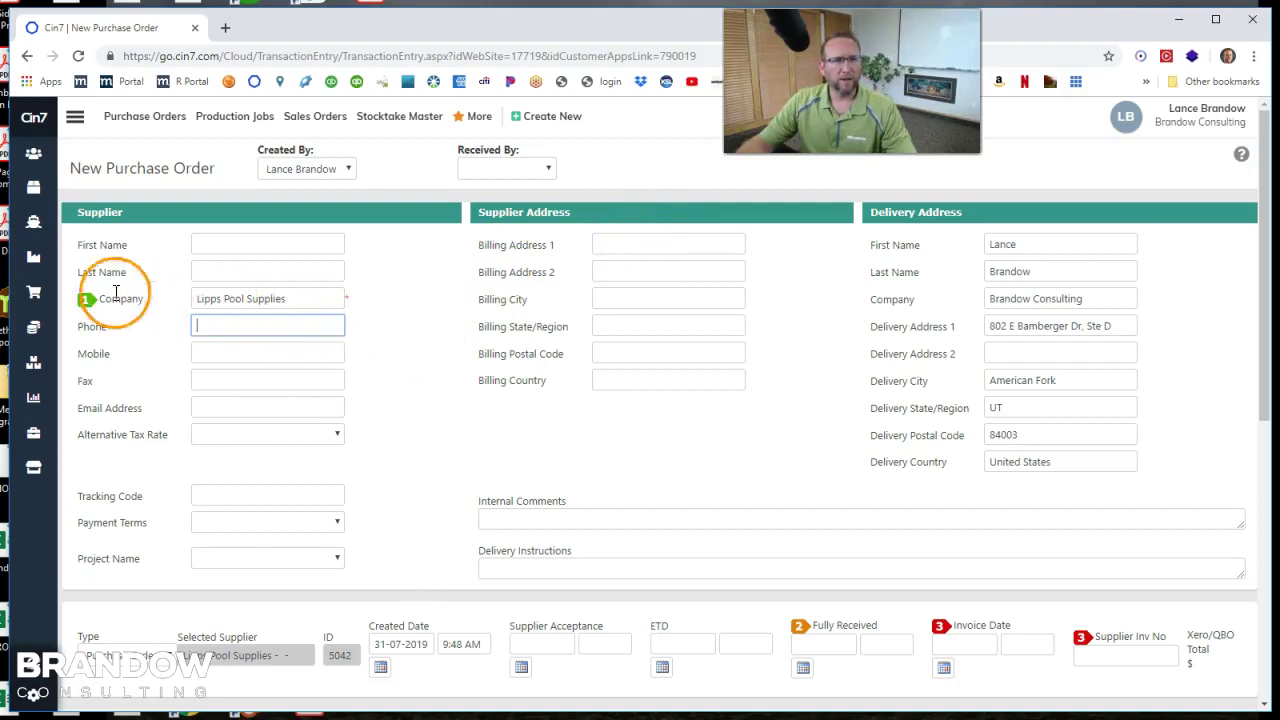
# Open the Lipps Pool Supplies contact record from the Customers and Suppliers list.
pyautogui.click(34, 224)
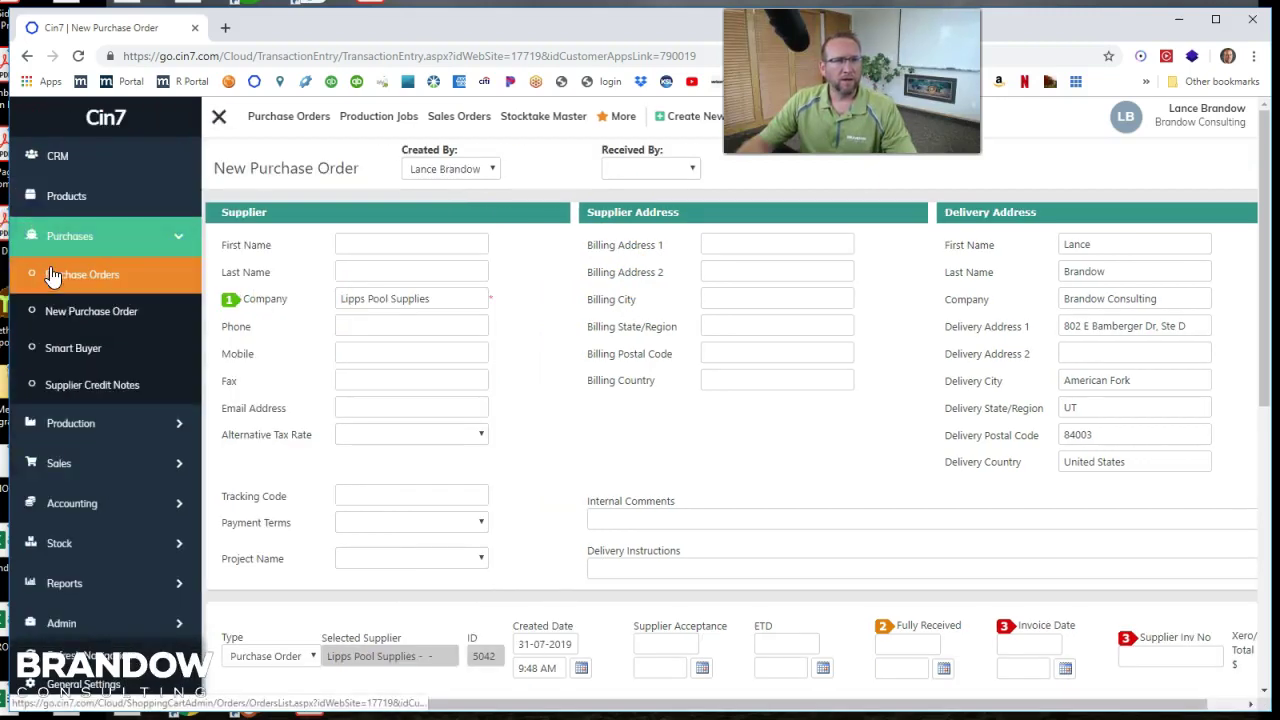
pyautogui.click(54, 157)
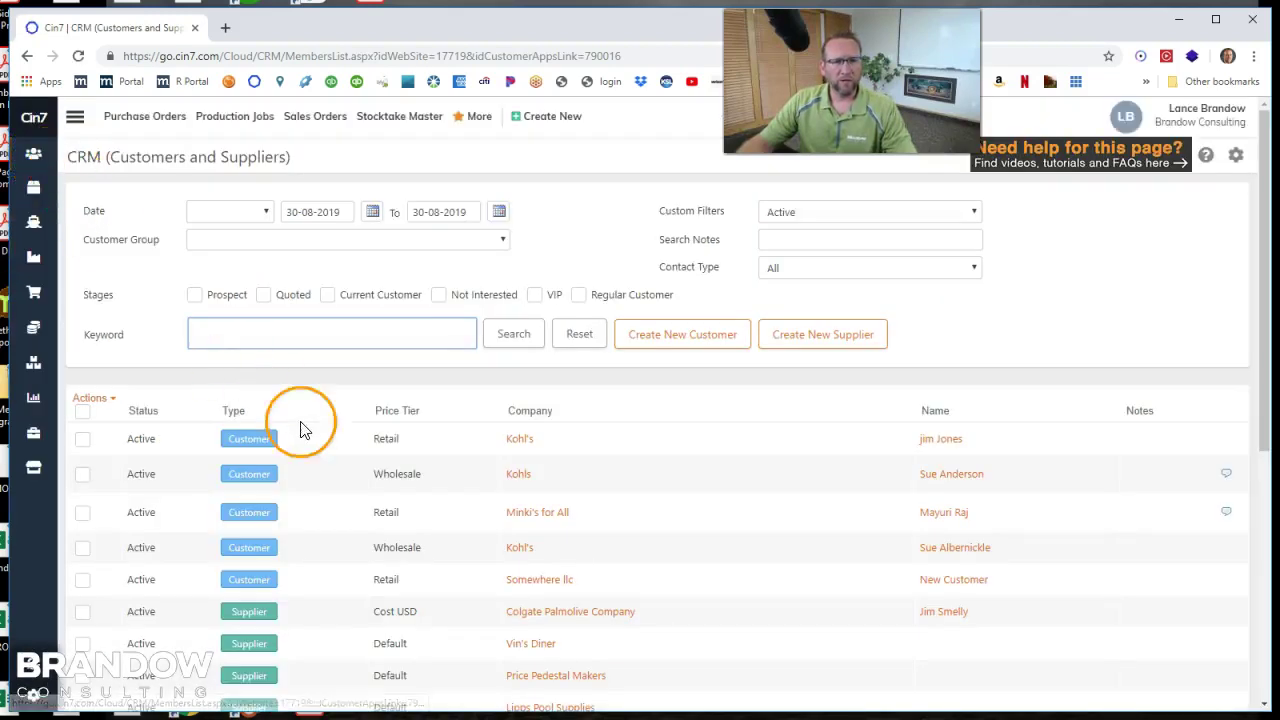
pyautogui.scroll(-2, 458, 500)
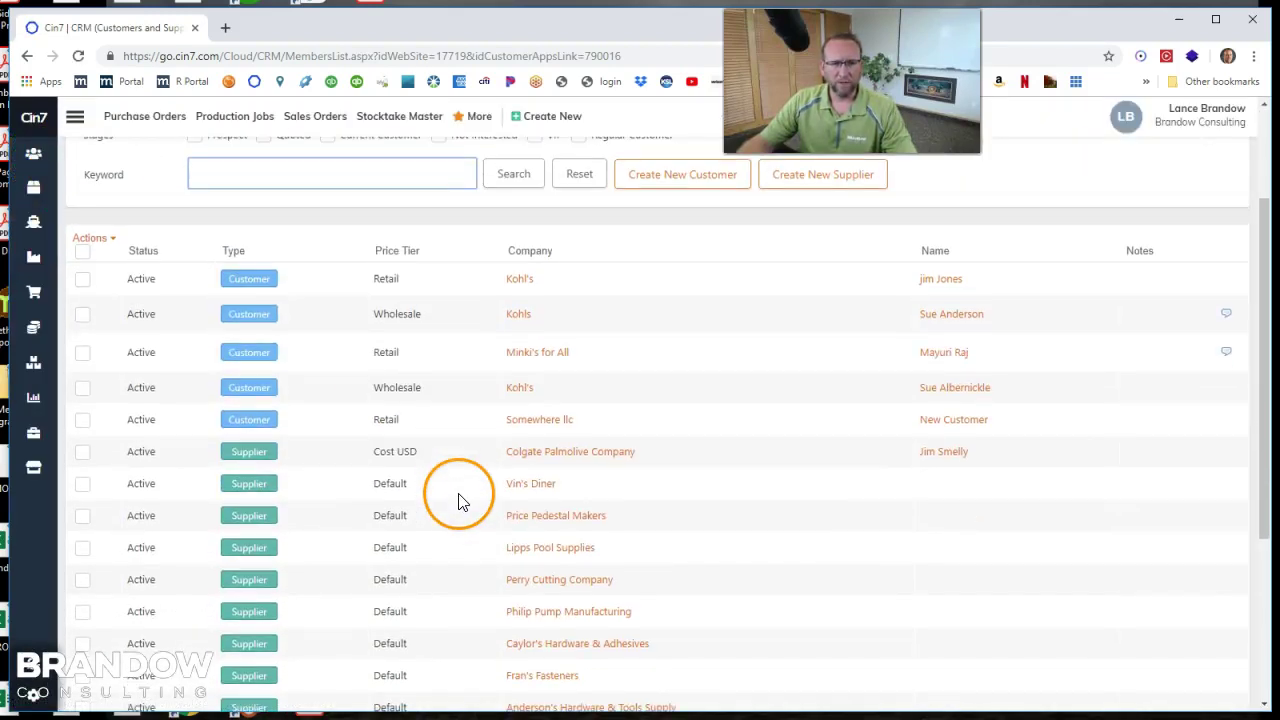
pyautogui.click(563, 551)
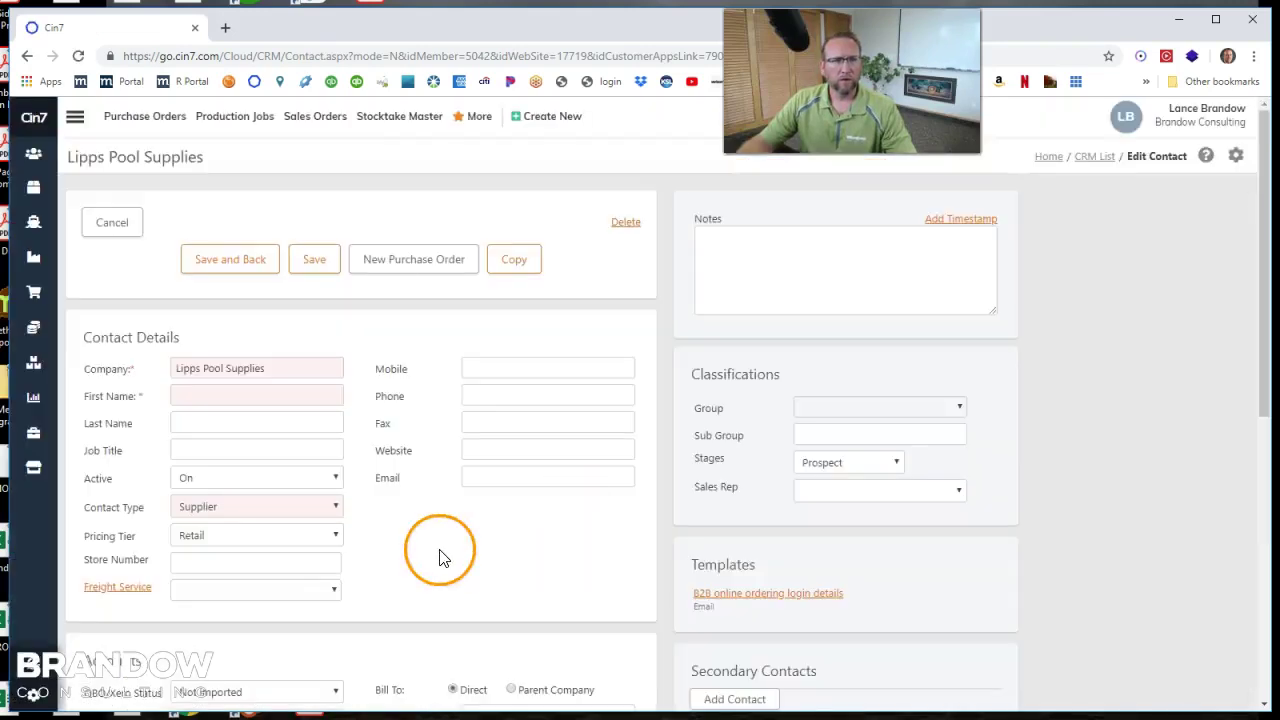
pyautogui.scroll(-4, 409, 551)
pyautogui.scroll(-3, 383, 403)
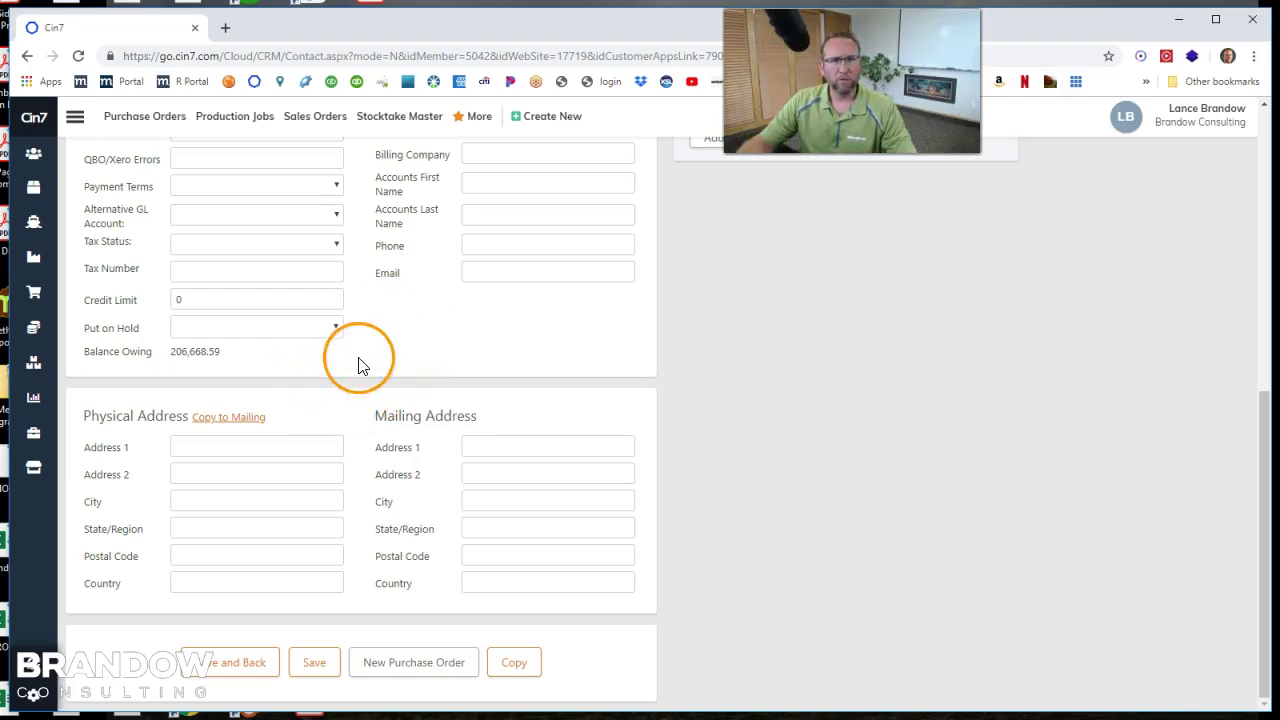
# Look up the supplier's address online, copy it to Mailing Address, and save the contact.
pyautogui.click(224, 29)
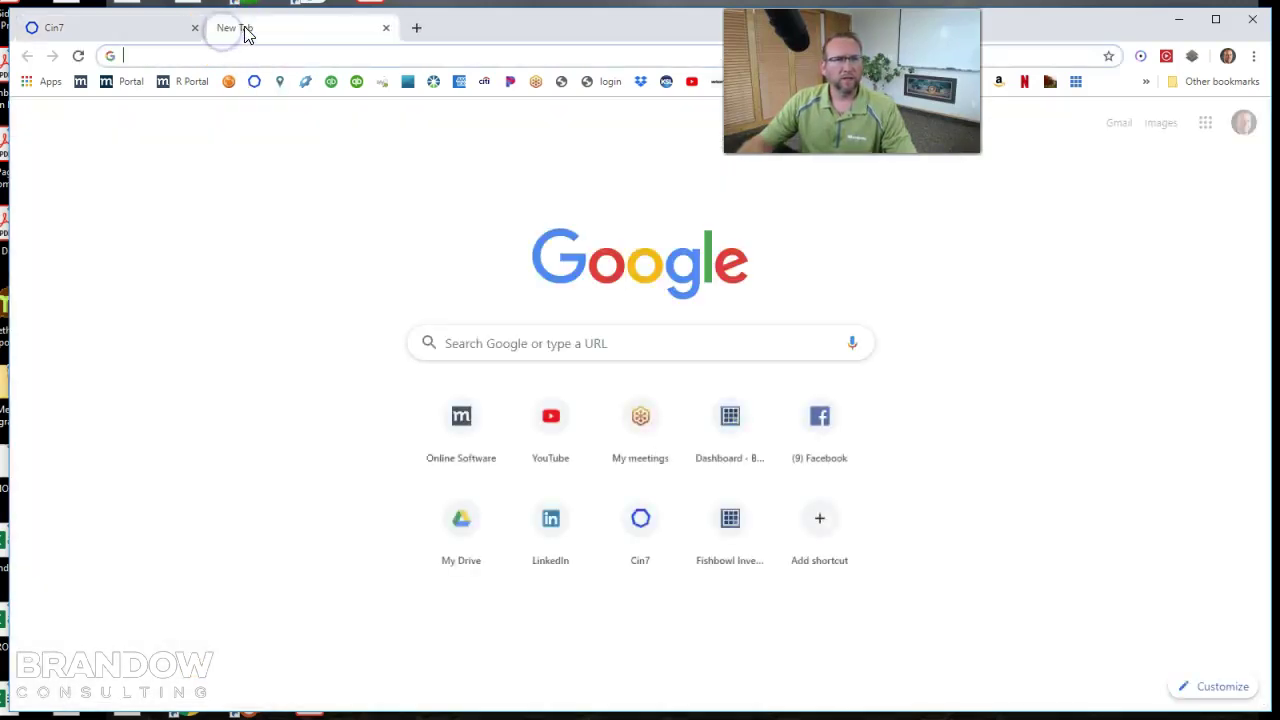
pyautogui.hotkey('ctrl', 'w')
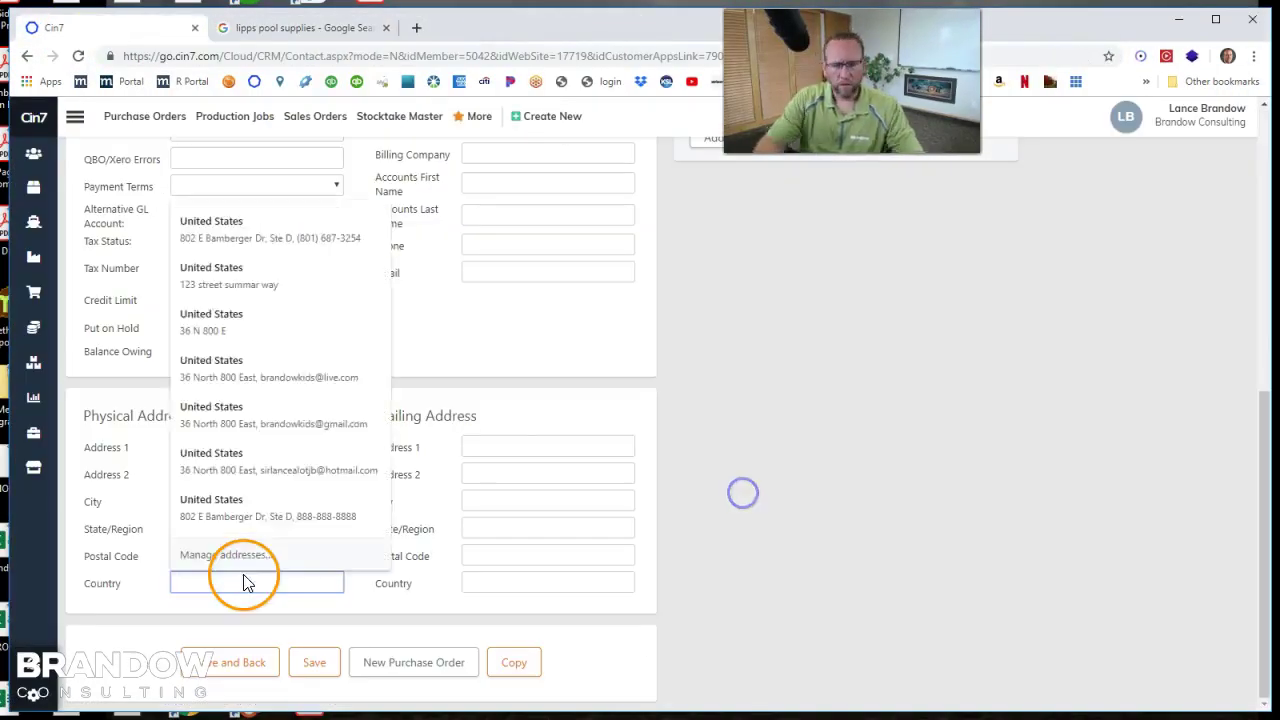
pyautogui.click(271, 414)
pyautogui.click(305, 664)
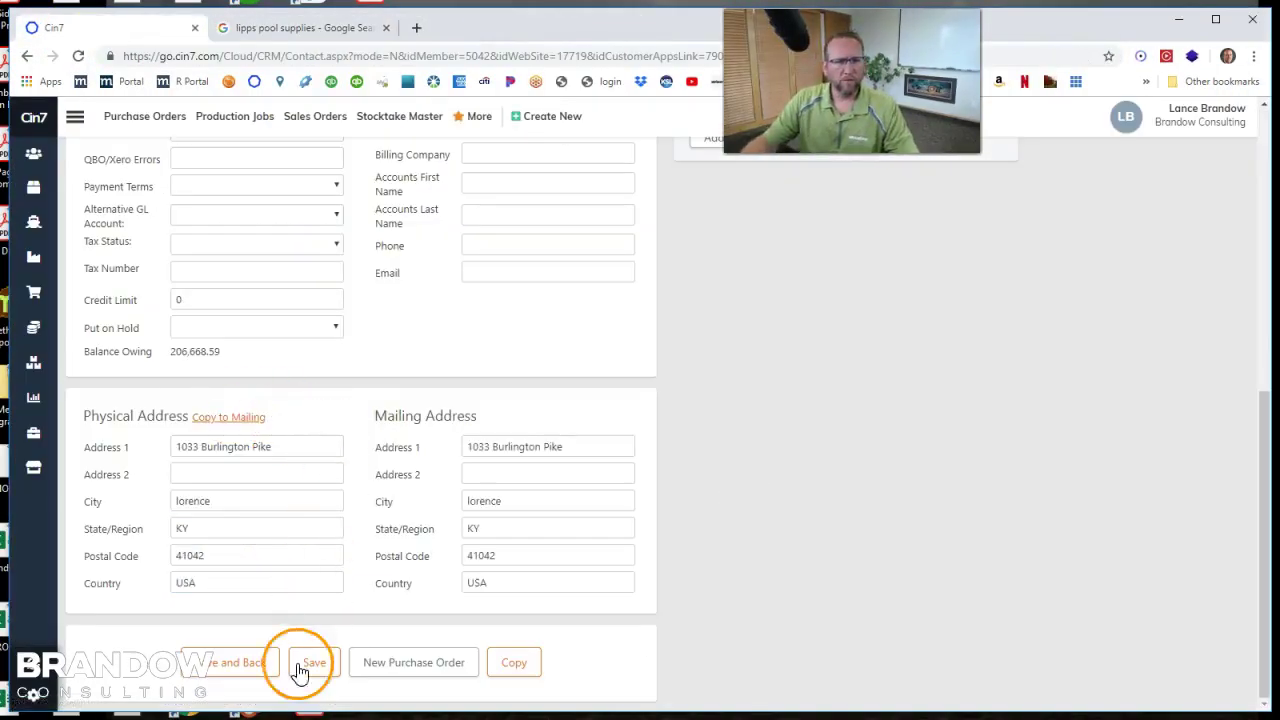
pyautogui.click(250, 668)
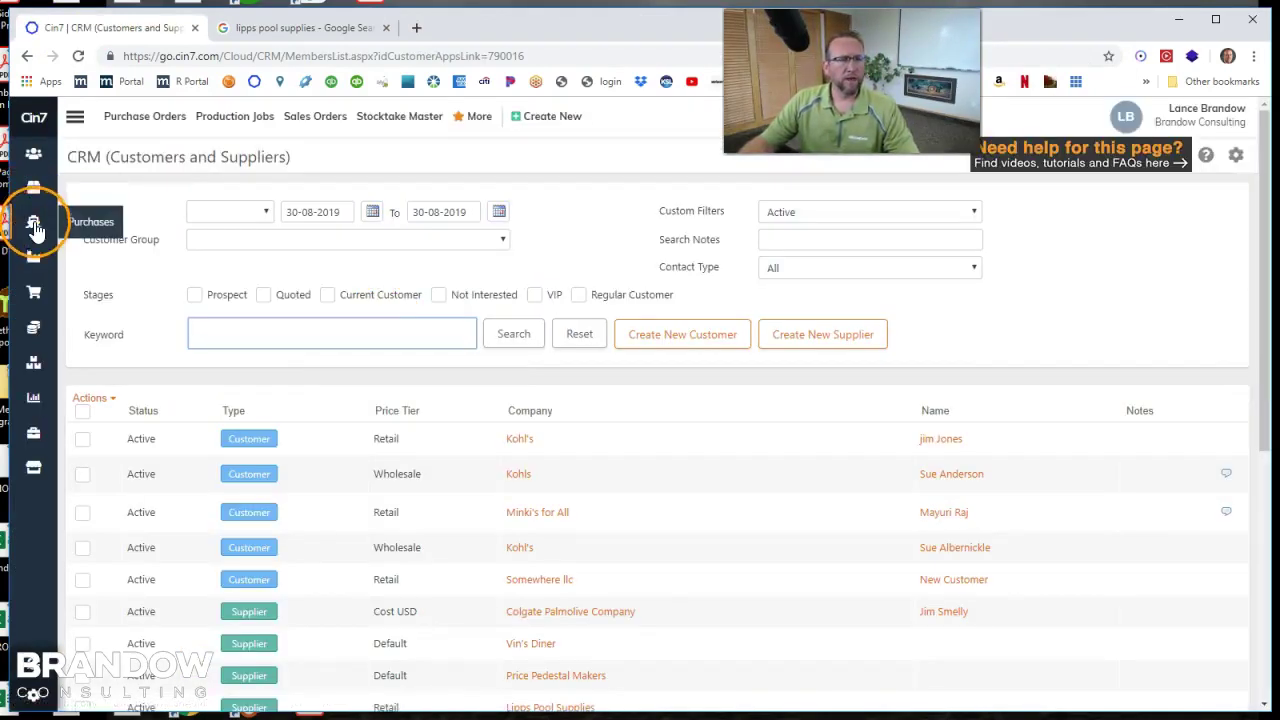
# Start another new order from Purchase Orders, search 'lips' for the supplier, then clear the Company field.
pyautogui.click(35, 228)
pyautogui.click(63, 277)
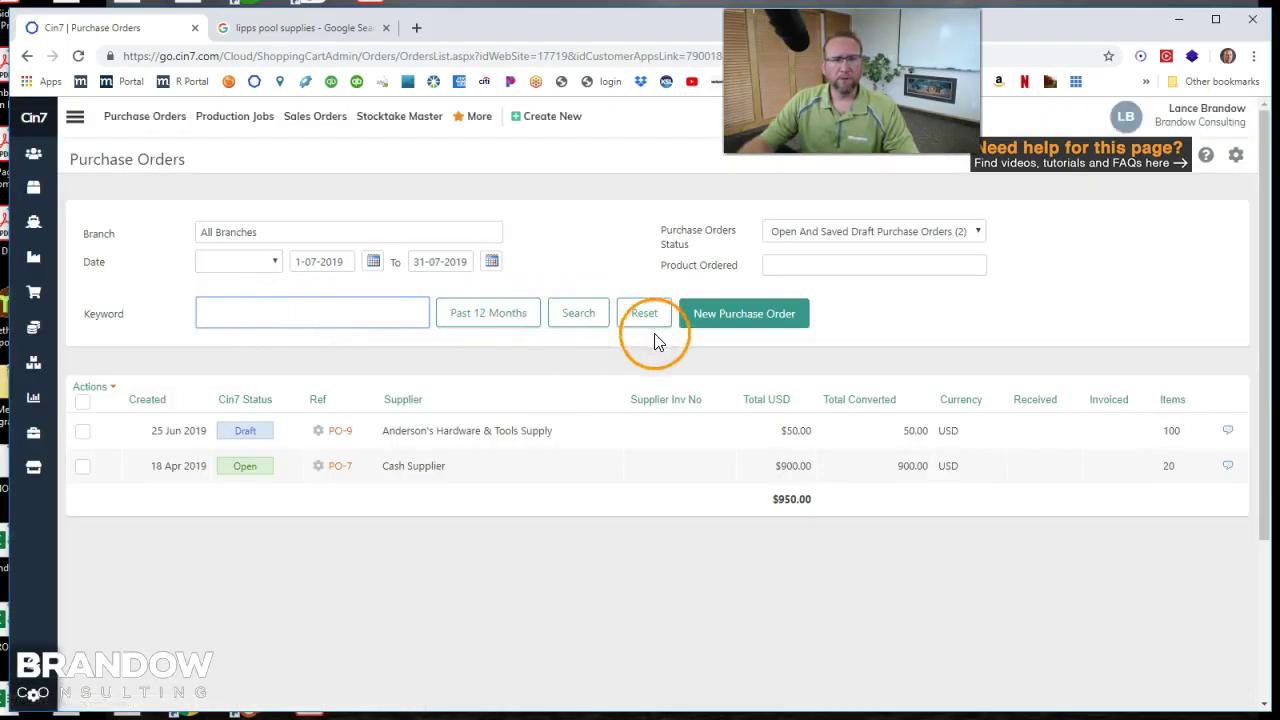
pyautogui.click(733, 316)
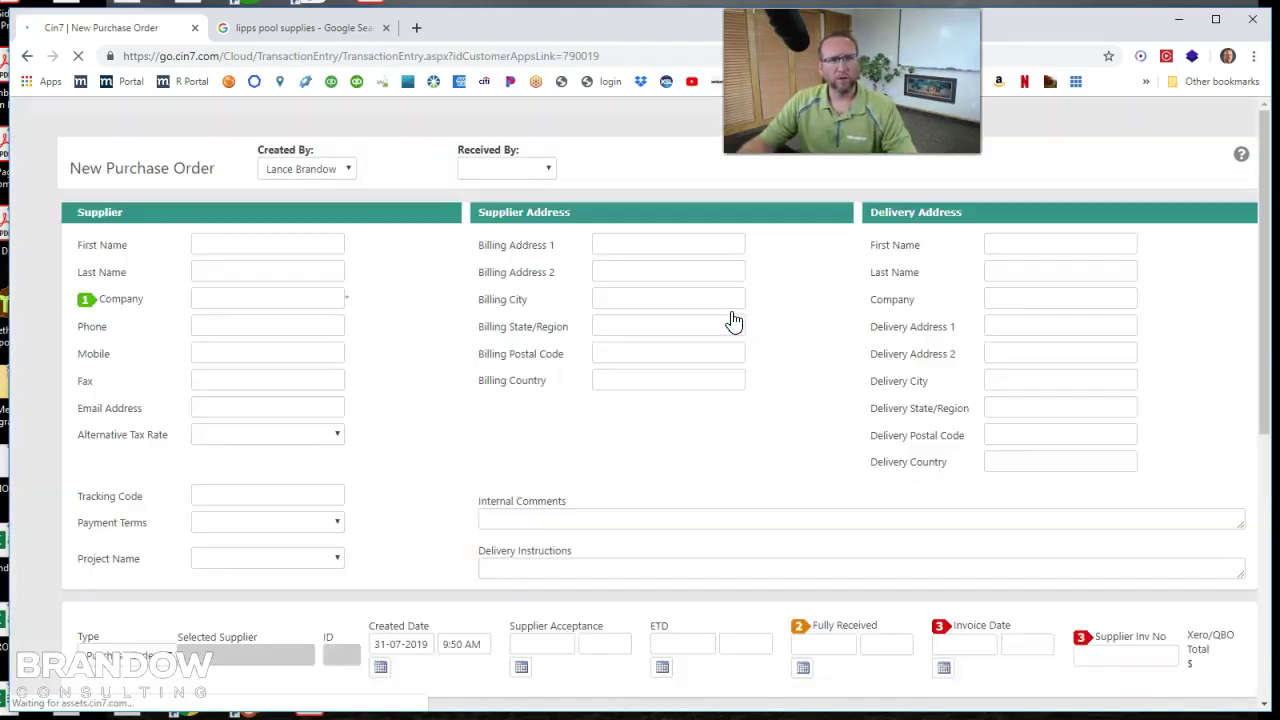
pyautogui.write('lip')
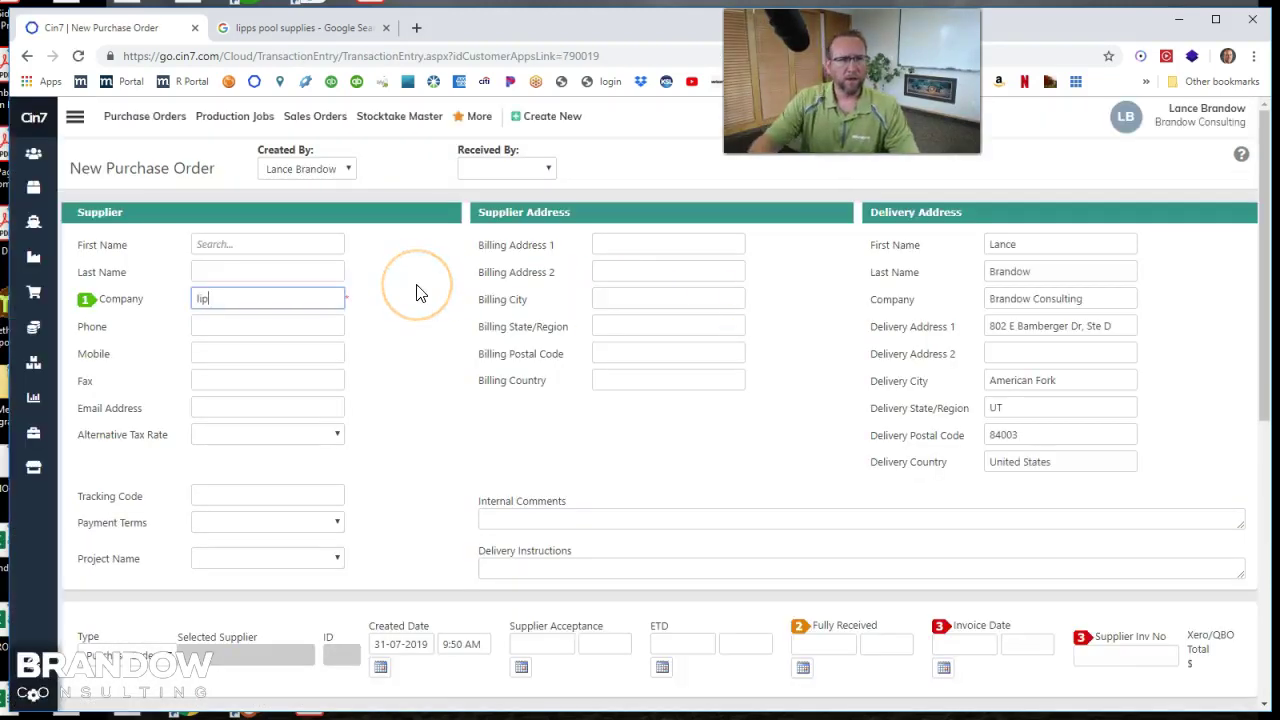
pyautogui.write('s')
pyautogui.click(237, 318)
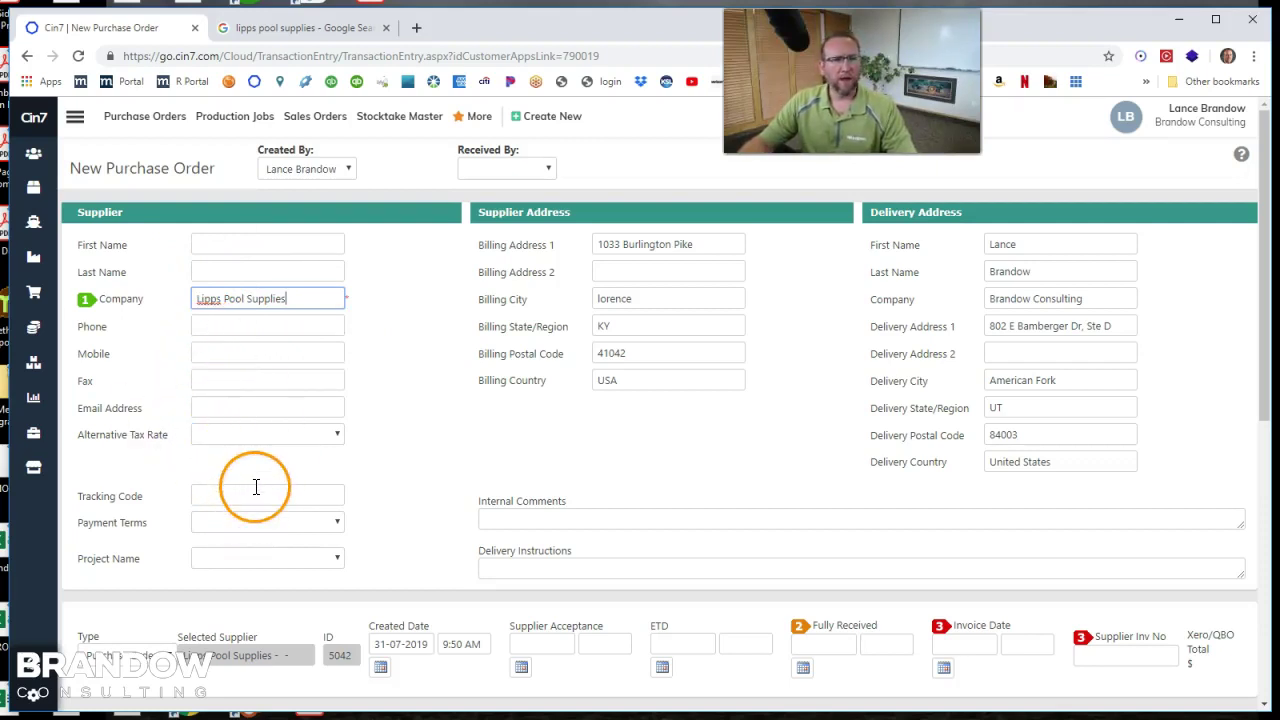
pyautogui.click(240, 294)
# Enter 'lipps' and accept Lipps Pool Supplies so its details fill in.
pyautogui.write('lip')
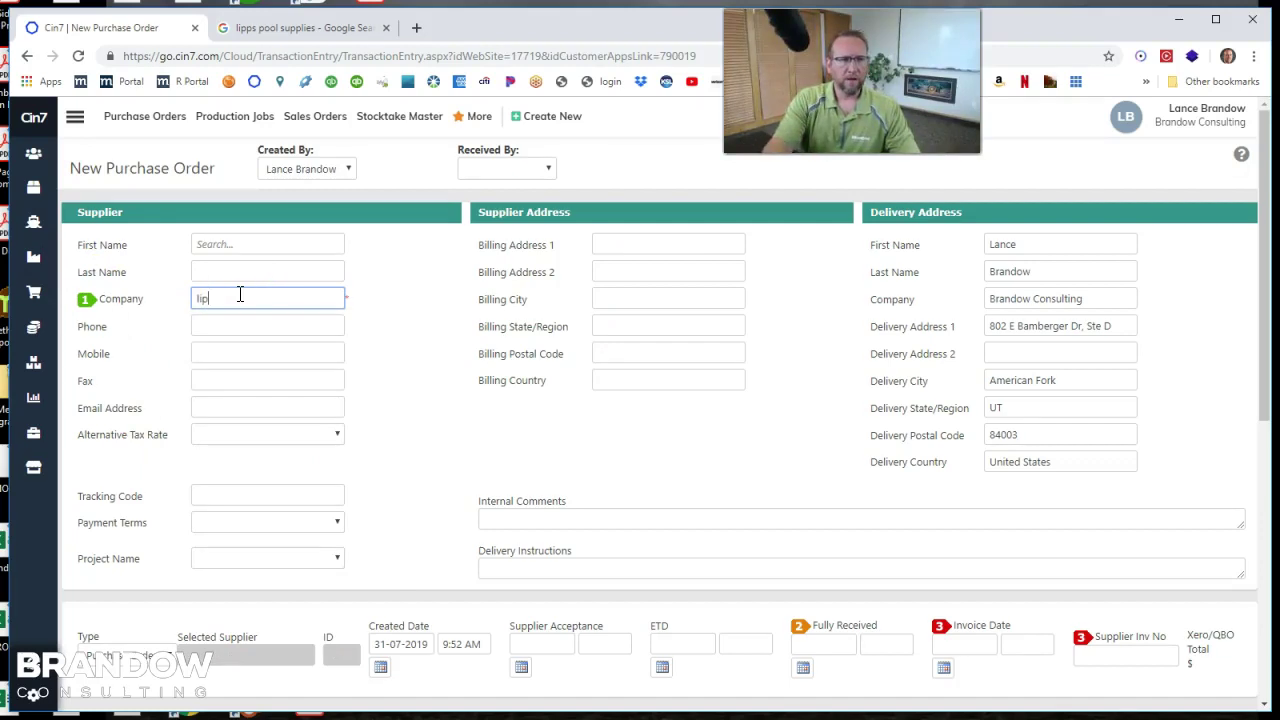
pyautogui.write('ps')
pyautogui.press('Down')
pyautogui.press('Return')
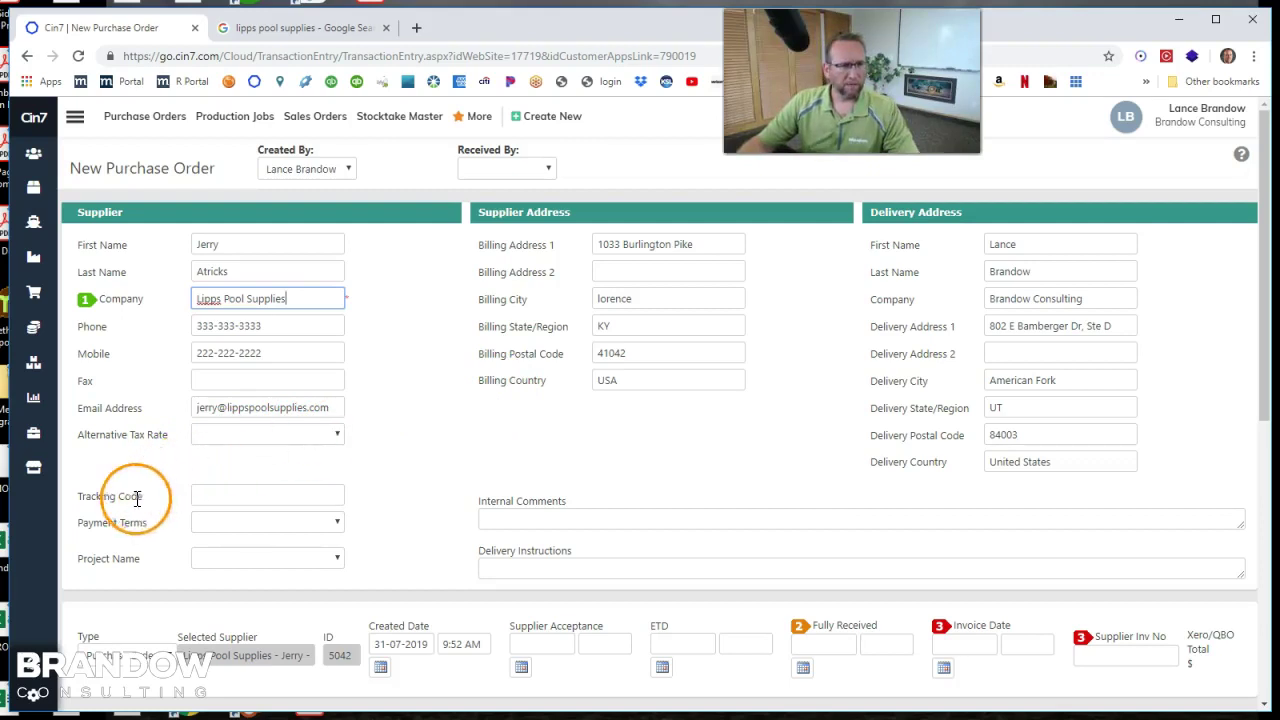
# Inspect the Payment Terms and Project dropdowns without changing either.
pyautogui.click(248, 492)
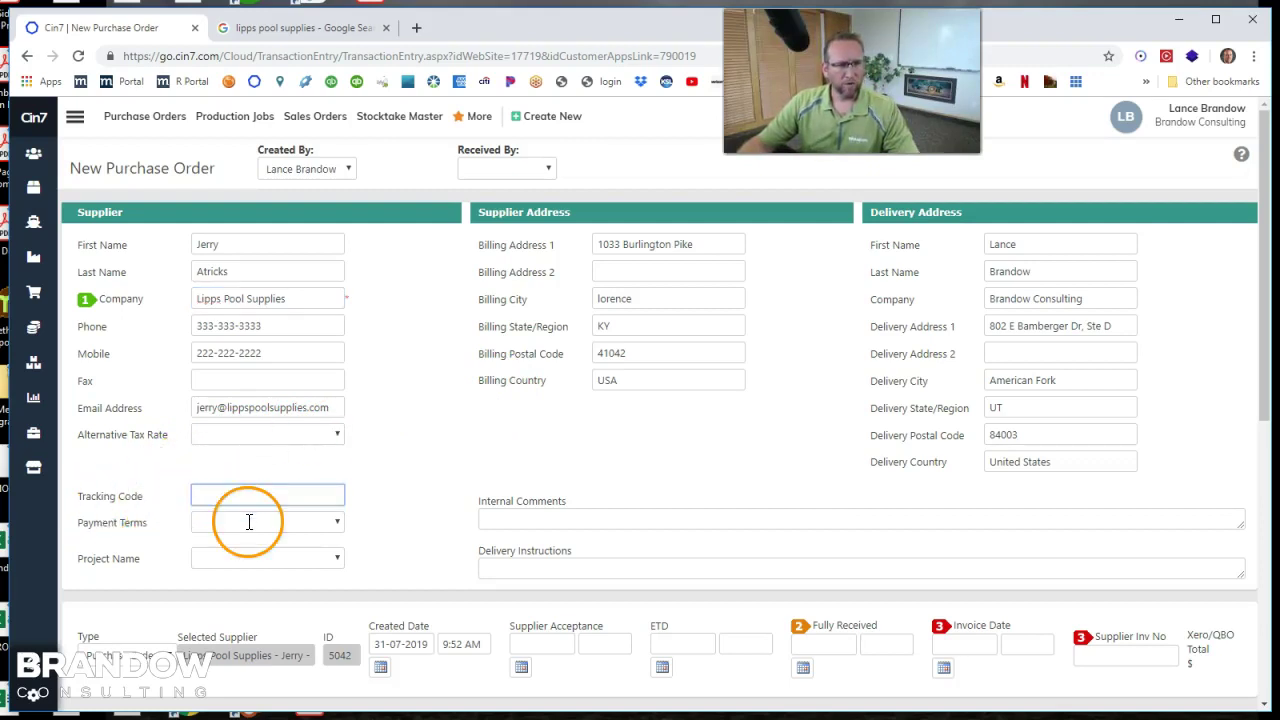
pyautogui.click(337, 522)
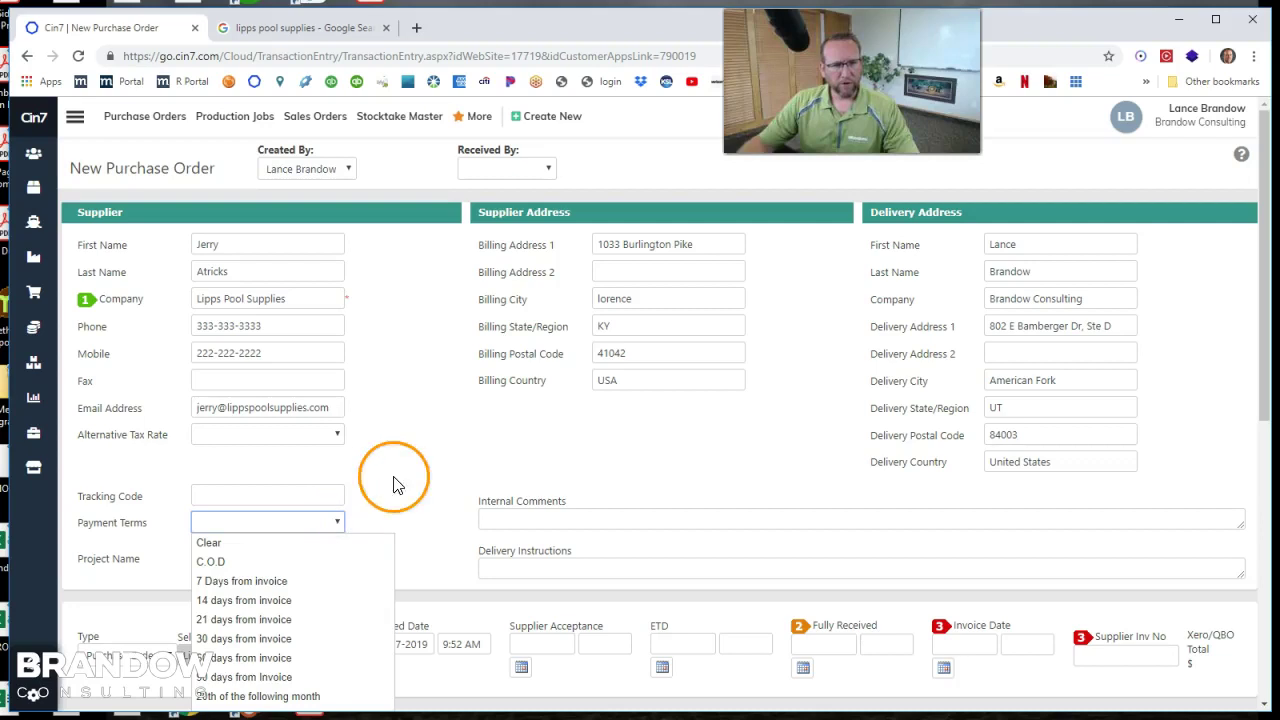
pyautogui.click(430, 438)
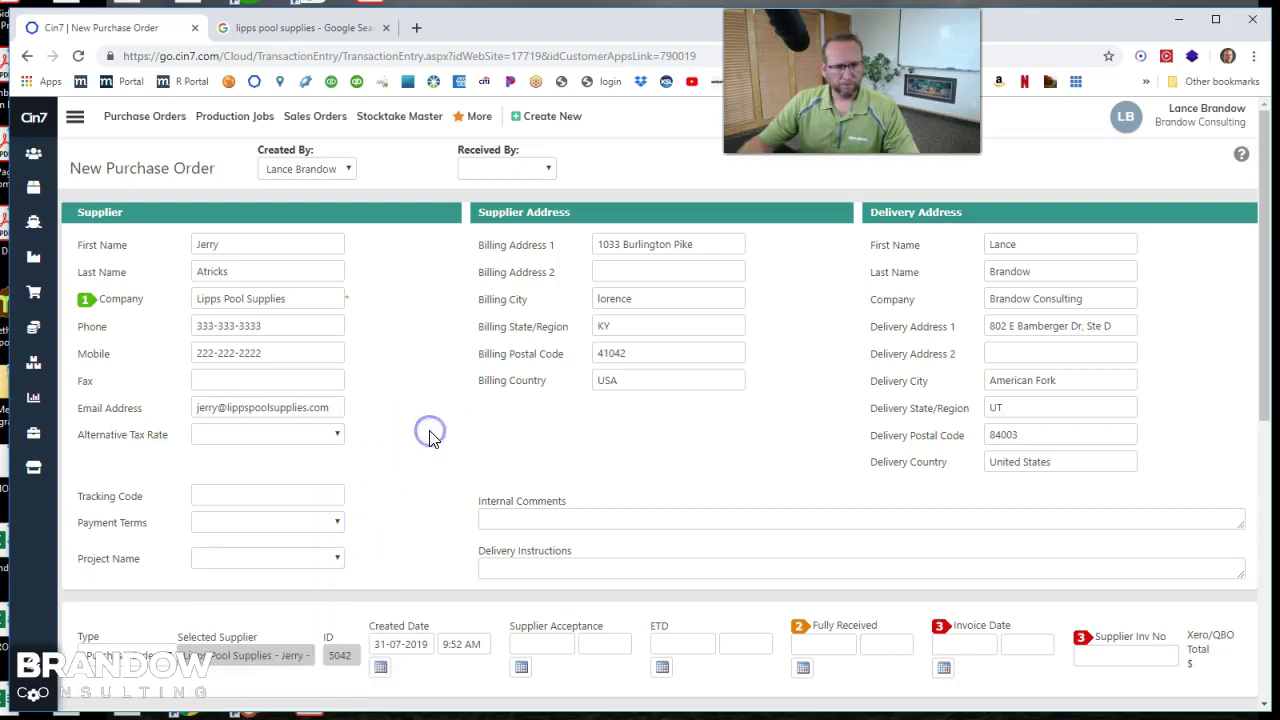
pyautogui.click(337, 557)
pyautogui.click(373, 505)
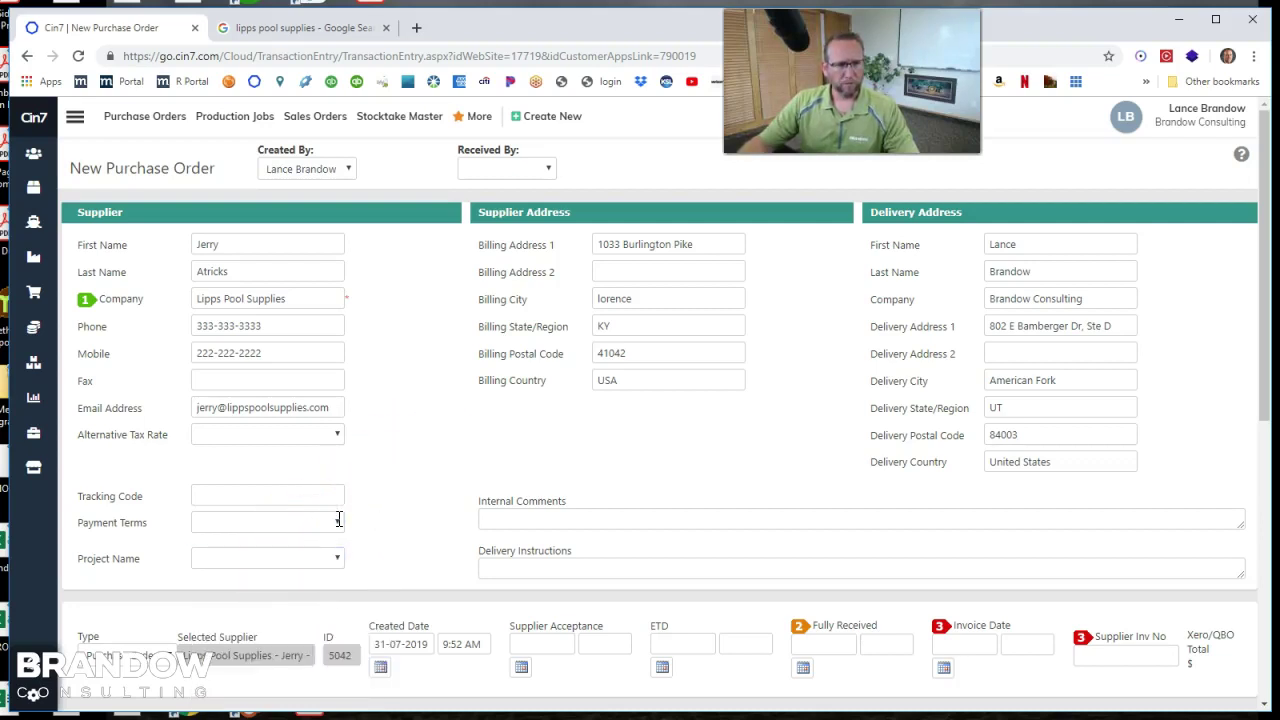
pyautogui.click(338, 519)
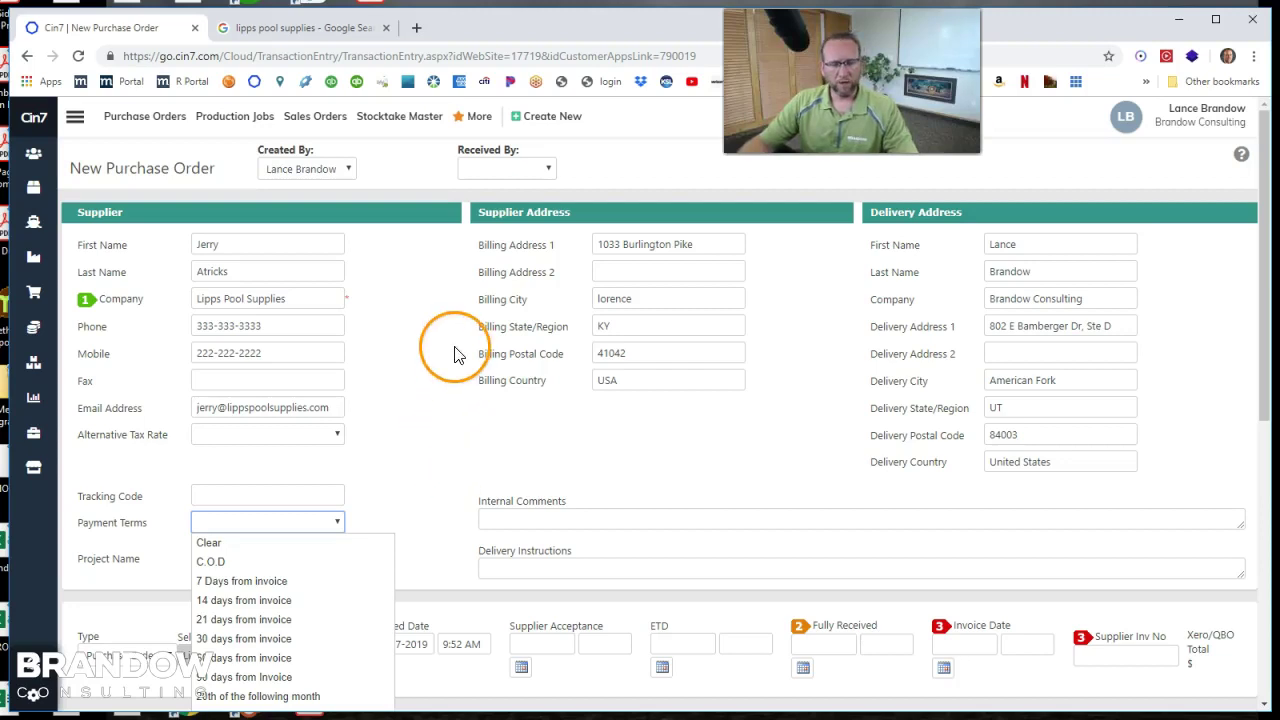
pyautogui.click(401, 378)
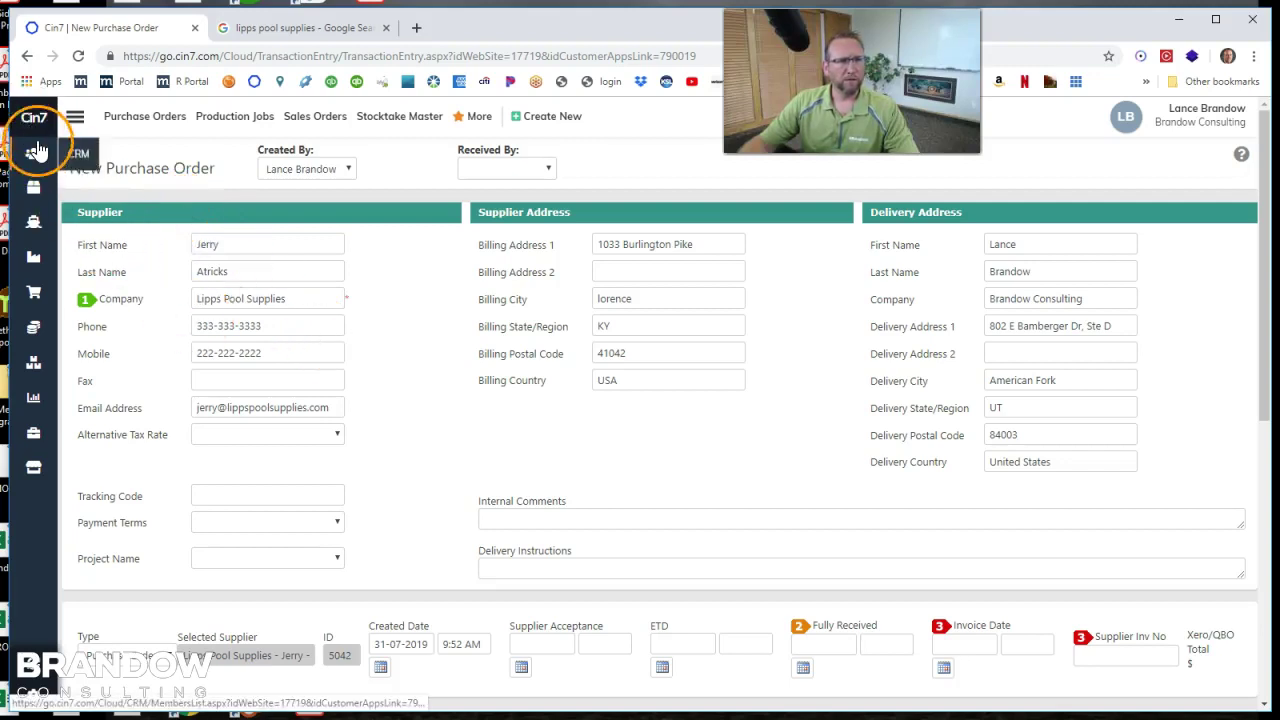
# Search 'lipps' again in Company and review the form showing 30-days-from-invoice terms.
pyautogui.click(251, 298)
pyautogui.write('lipps')
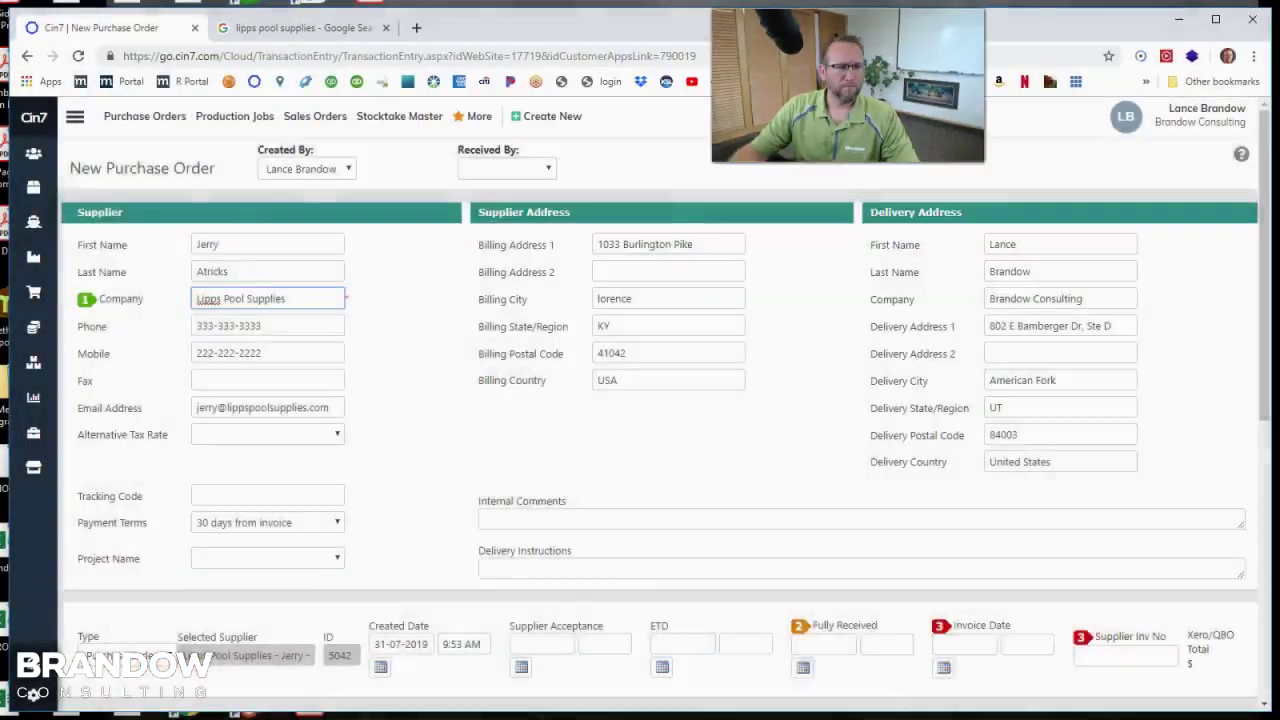
pyautogui.scroll(-2, 449, 414)
pyautogui.scroll(2, 347, 308)
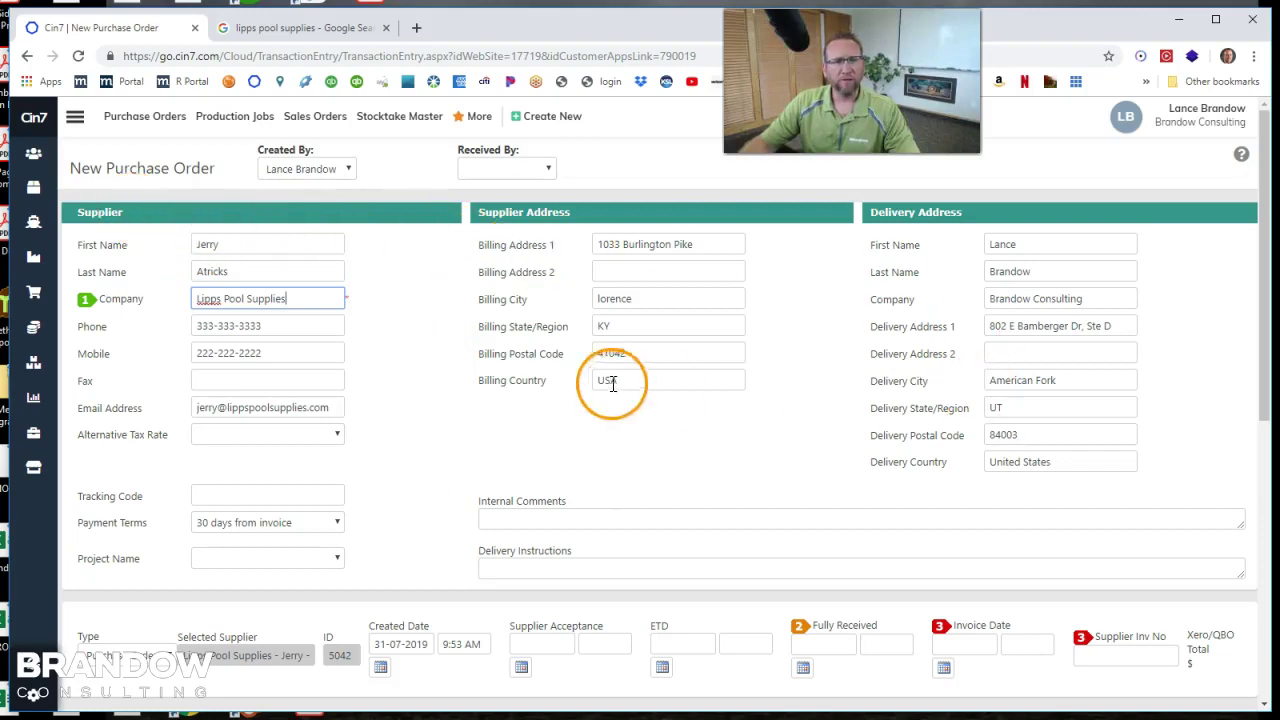
pyautogui.scroll(-2, 491, 306)
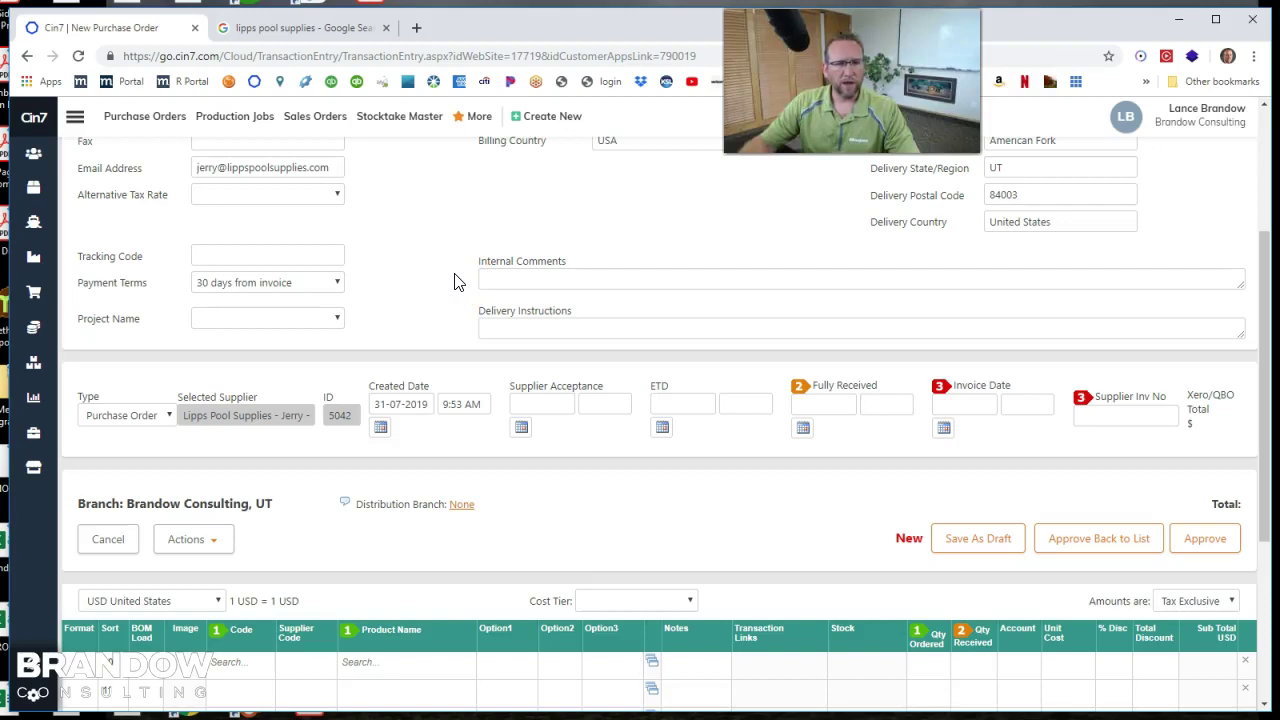
# Add Spring on the first order line with quantity 5000.
pyautogui.scroll(-3, 286, 283)
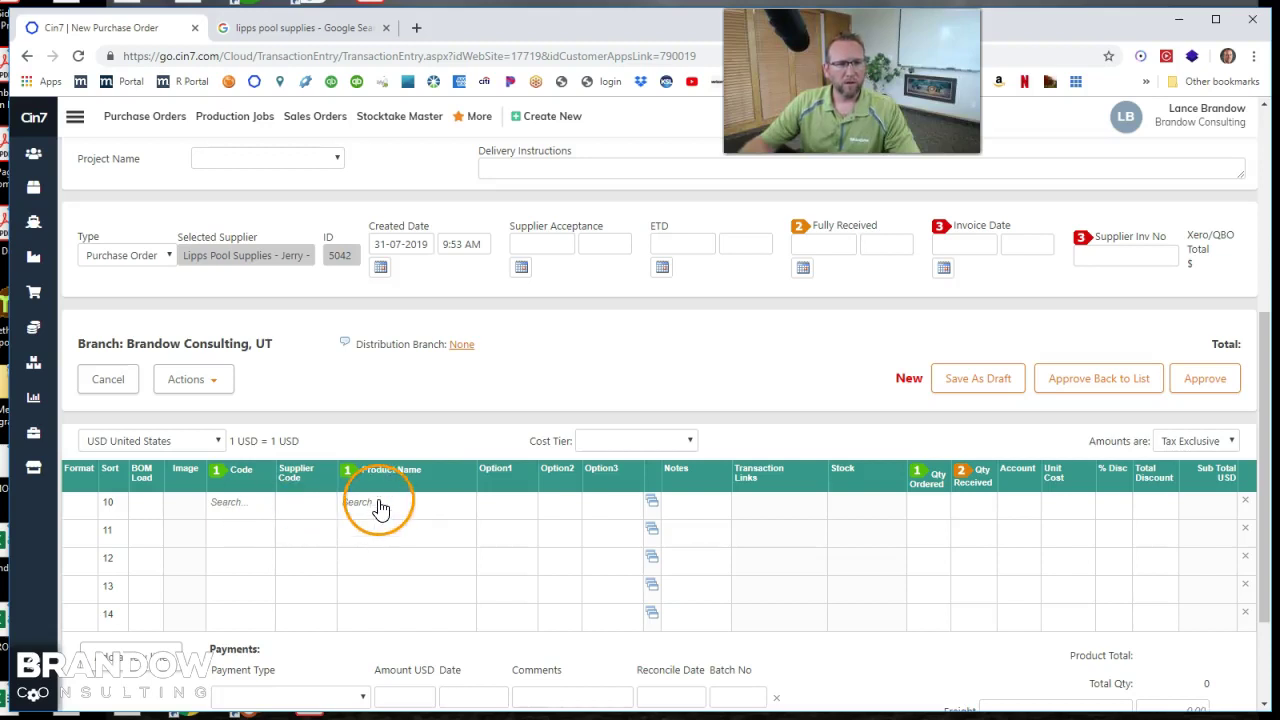
pyautogui.click(245, 502)
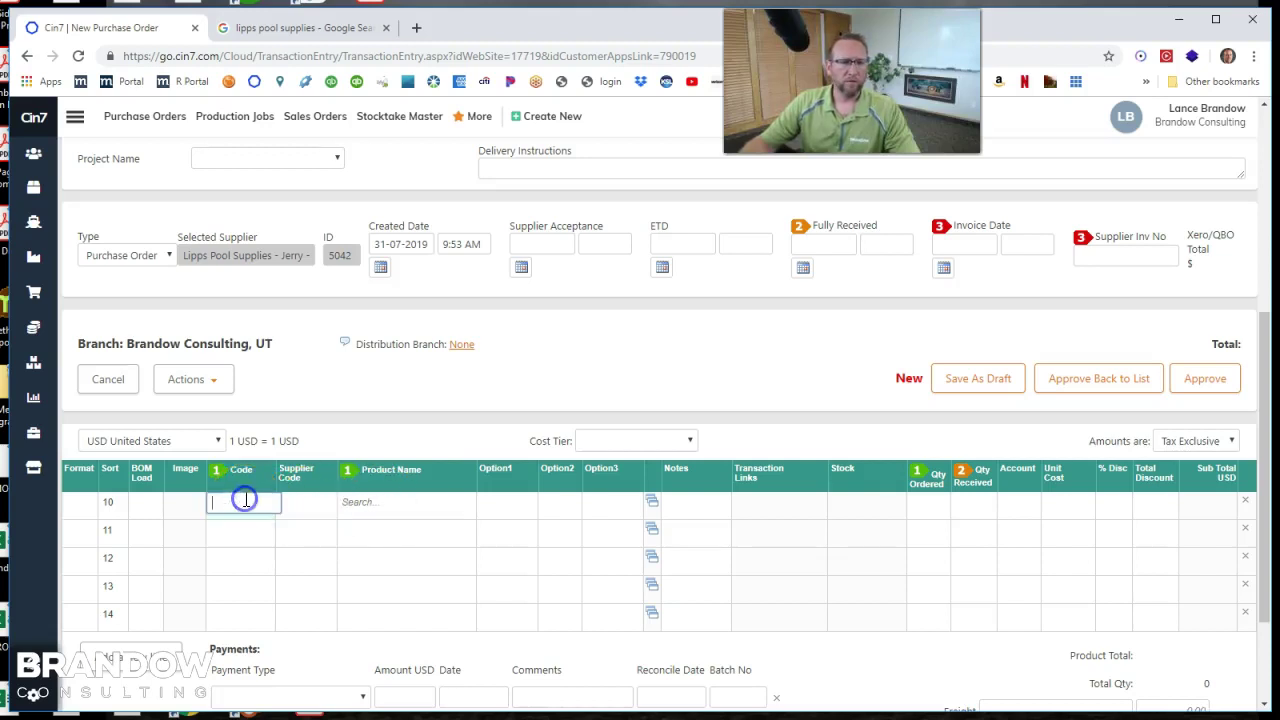
pyautogui.click(363, 502)
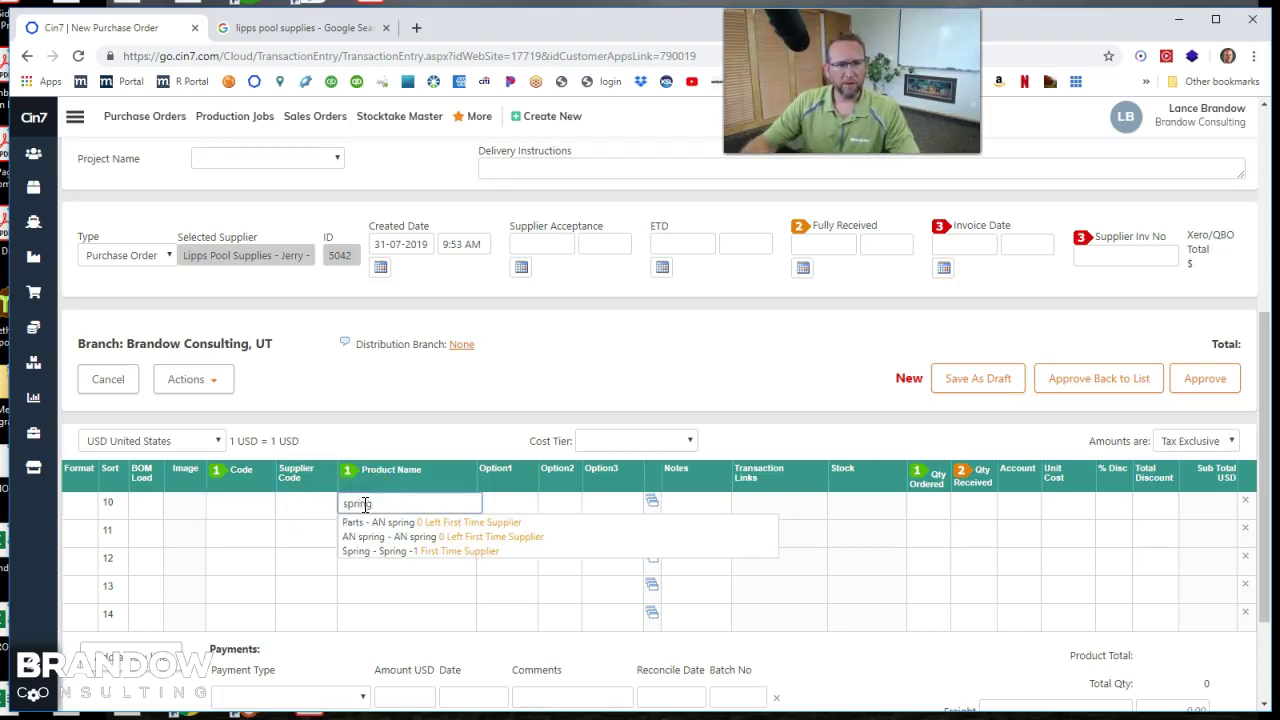
pyautogui.moveTo(366, 503); pyautogui.dragTo(375, 558)
pyautogui.click(986, 503)
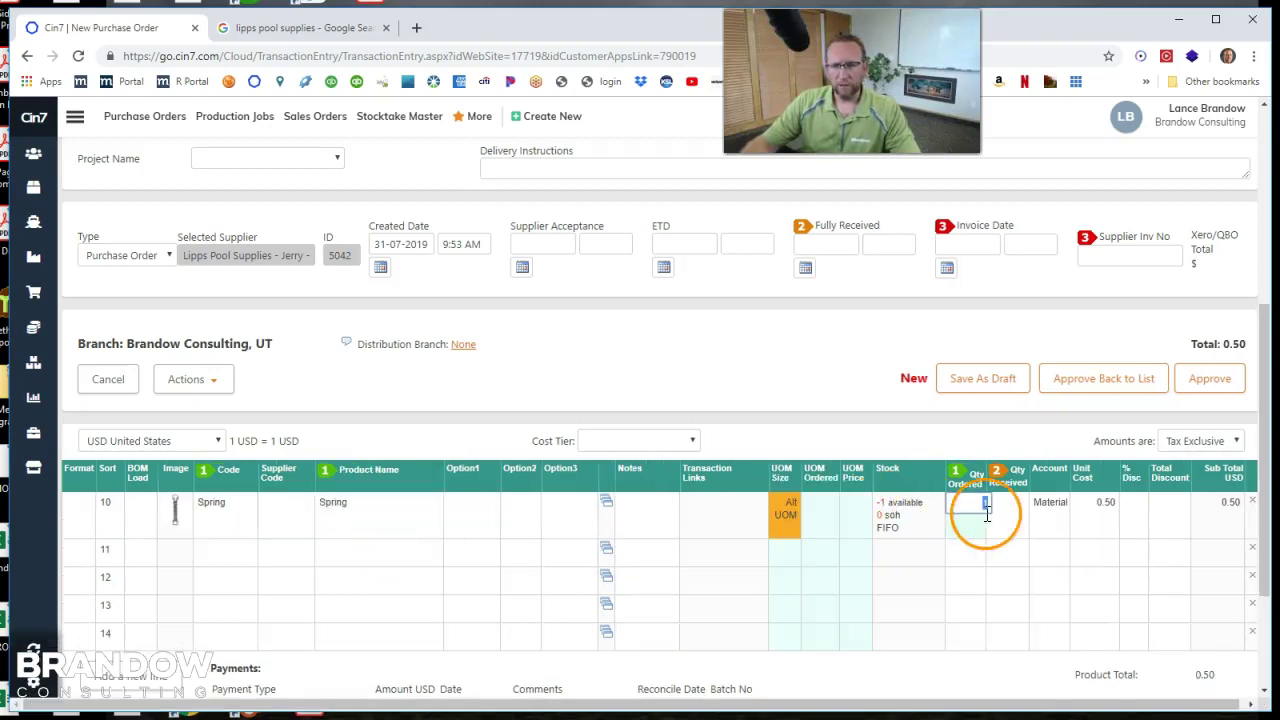
pyautogui.click(471, 523)
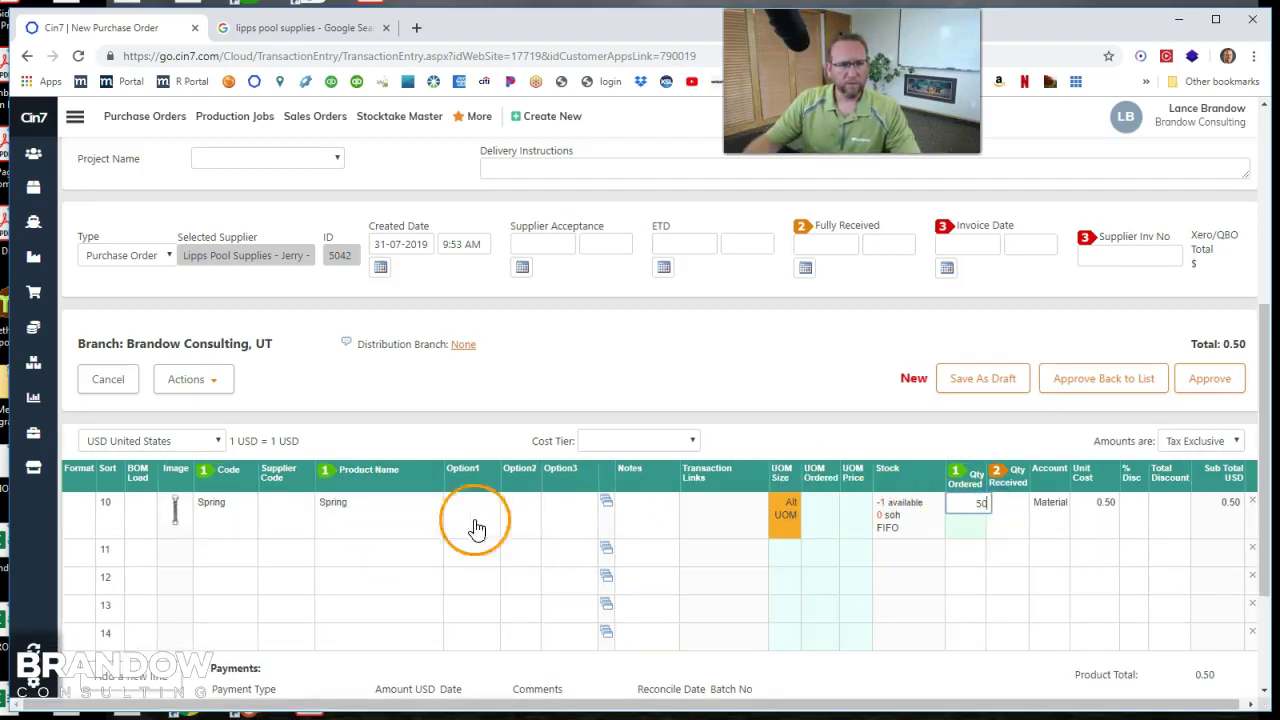
pyautogui.click(960, 503)
pyautogui.click(1001, 504)
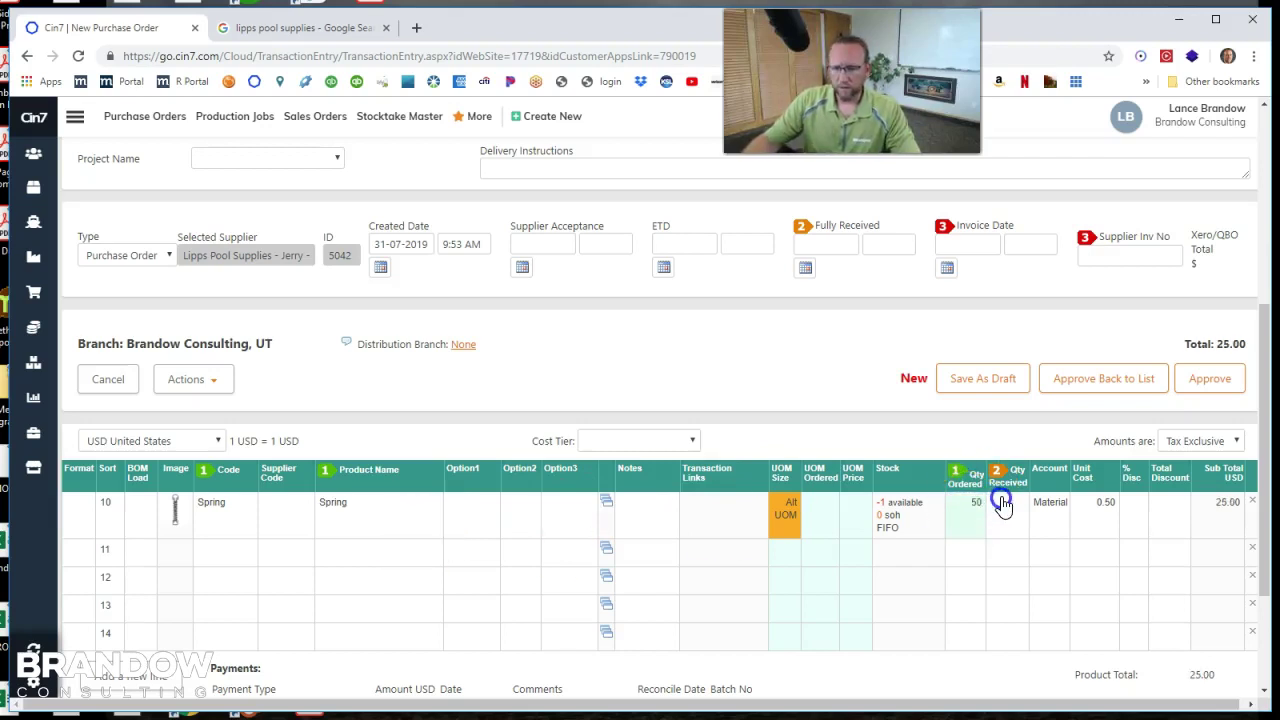
# Add AN spring on the second line, found by searching 'spring', with quantity 5000.
pyautogui.click(354, 545)
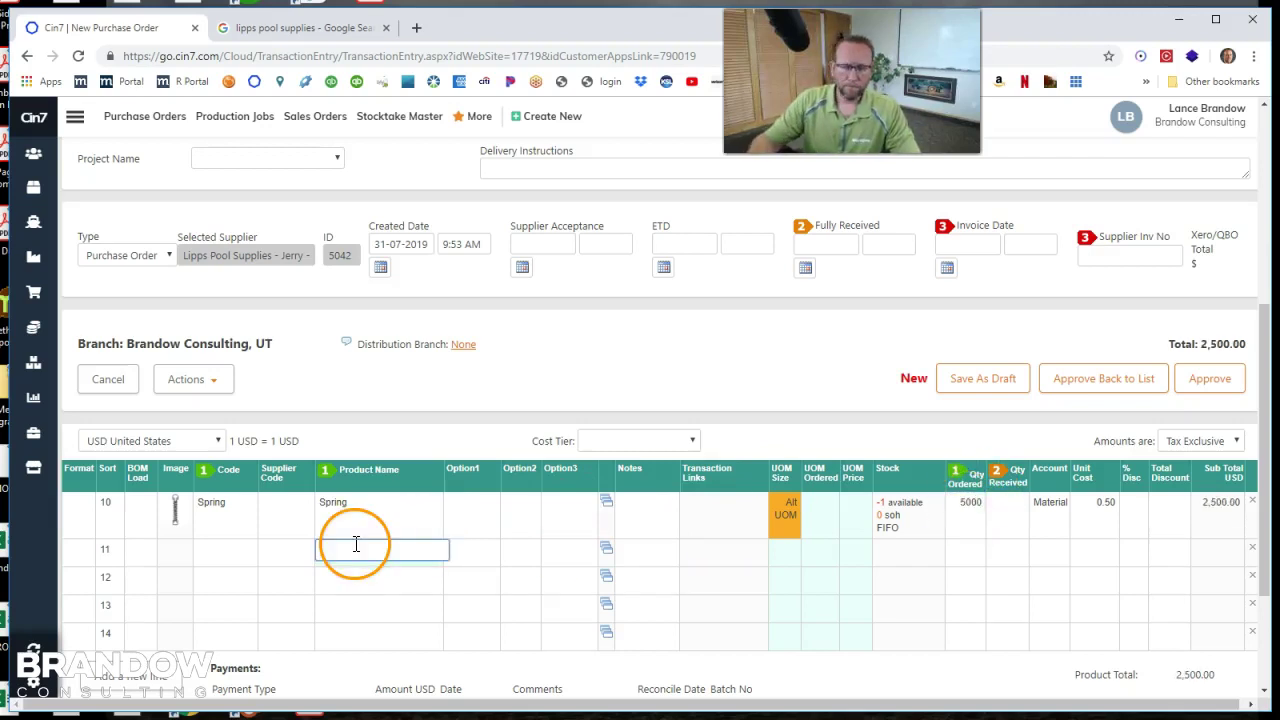
pyautogui.write('spring')
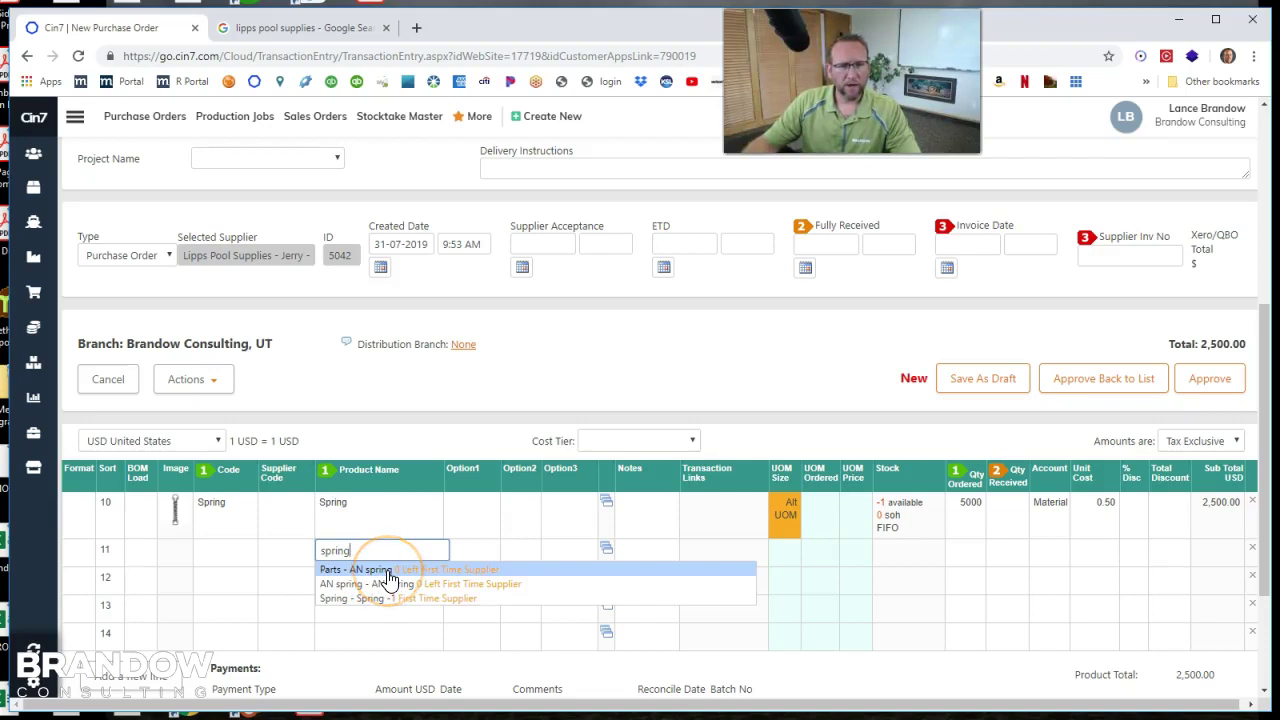
pyautogui.click(388, 570)
pyautogui.click(958, 548)
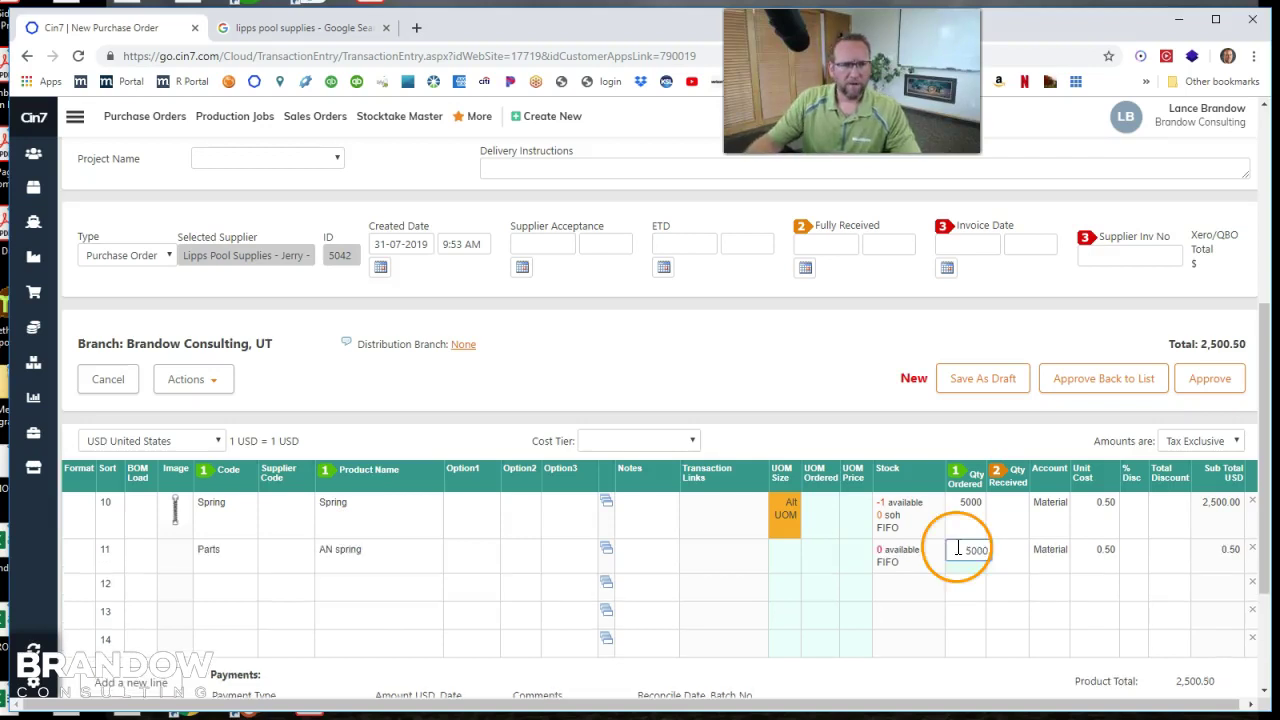
pyautogui.click(398, 584)
# Abandon a product search on the third line and add an empty new line.
pyautogui.write('an')
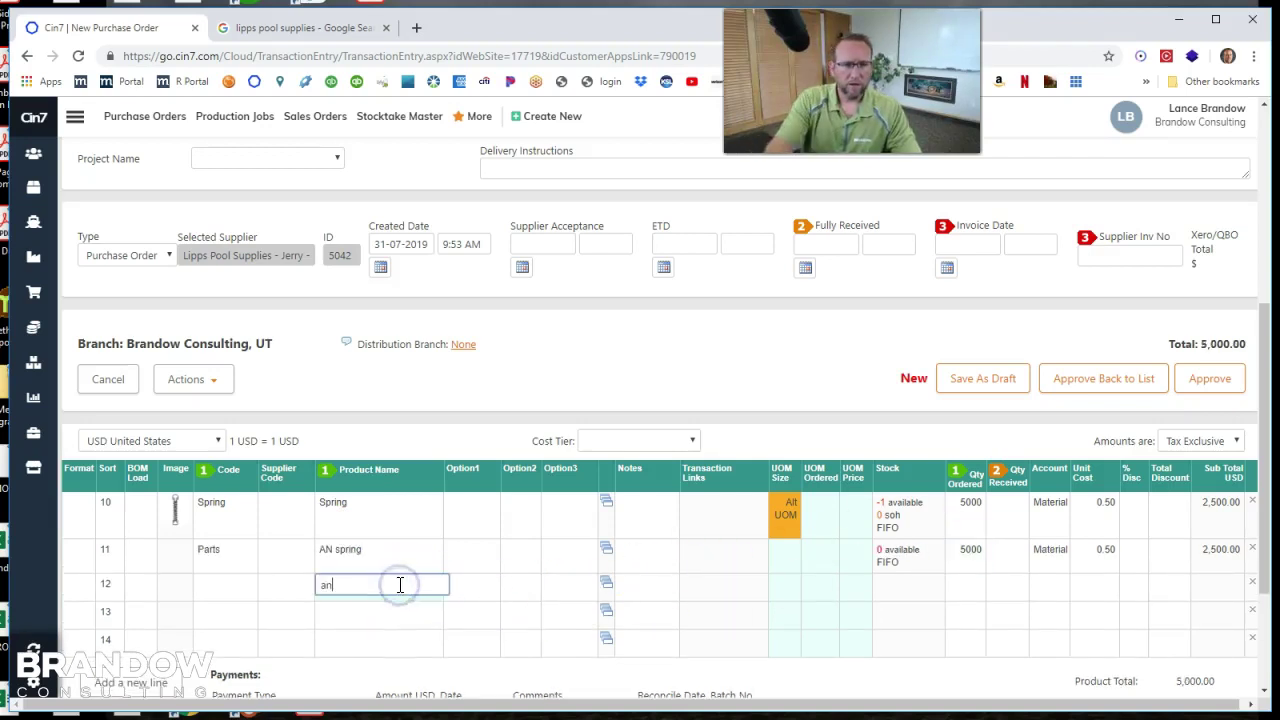
pyautogui.press('BackSpace')
pyautogui.press('BackSpace')
pyautogui.write('spring')
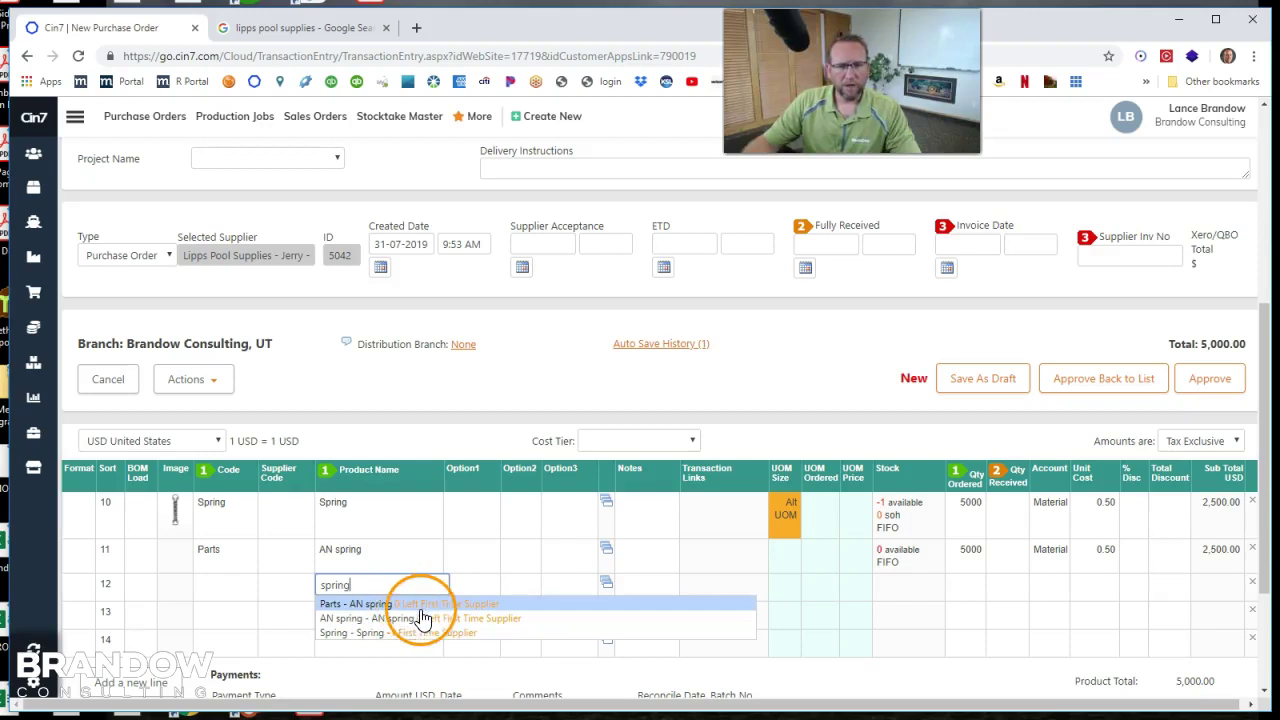
pyautogui.click(491, 571)
pyautogui.scroll(-2, 491, 571)
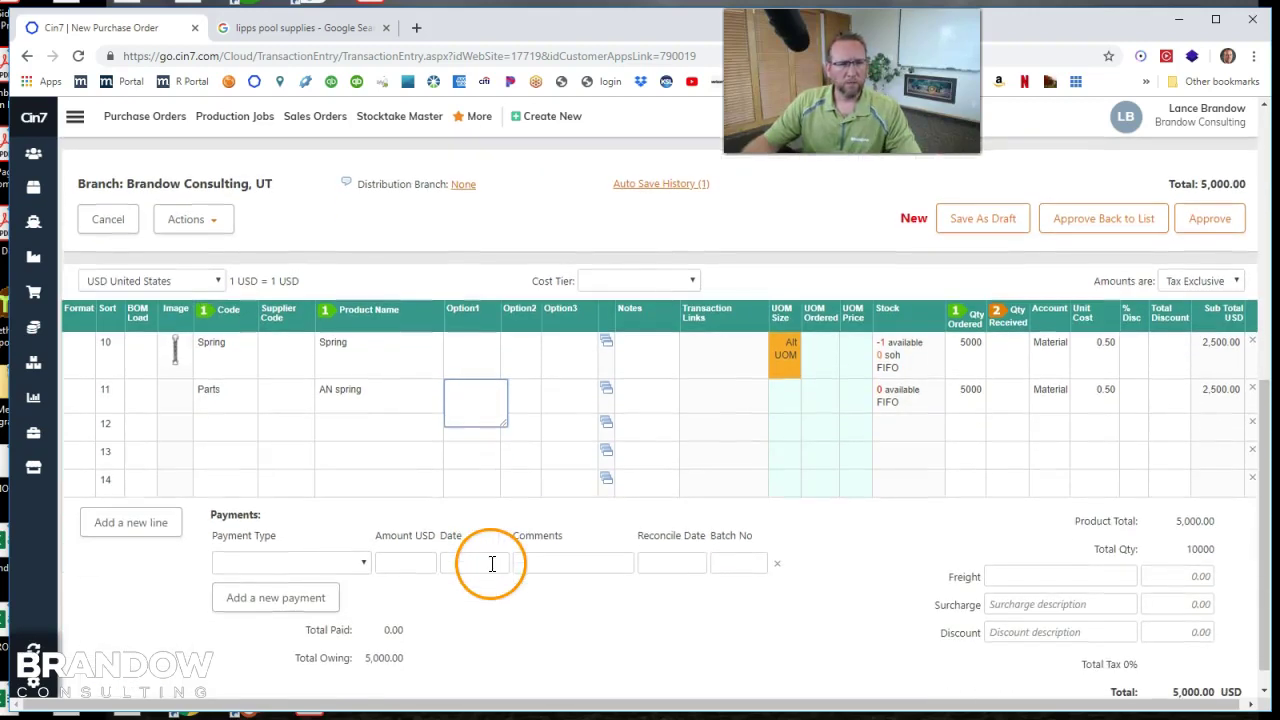
pyautogui.click(128, 521)
# Save the order as a draft, then approve it as PO-12.
pyautogui.scroll(1, 471, 563)
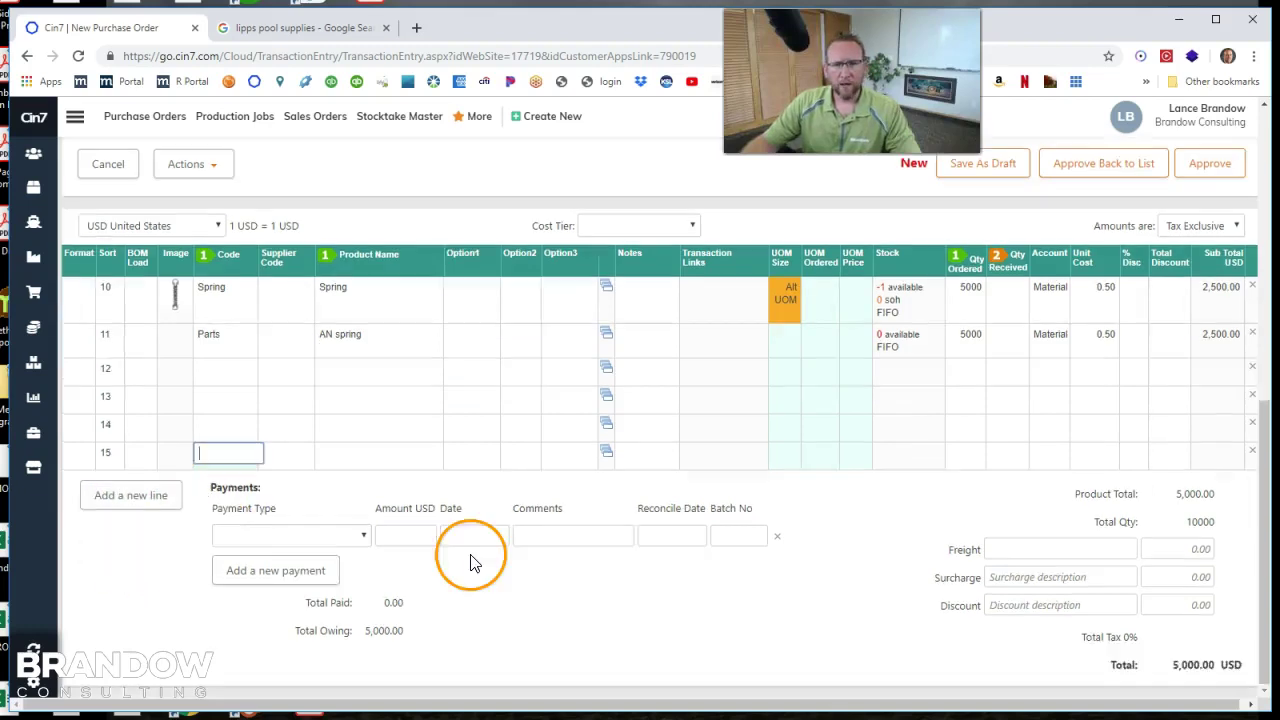
pyautogui.scroll(2, 471, 560)
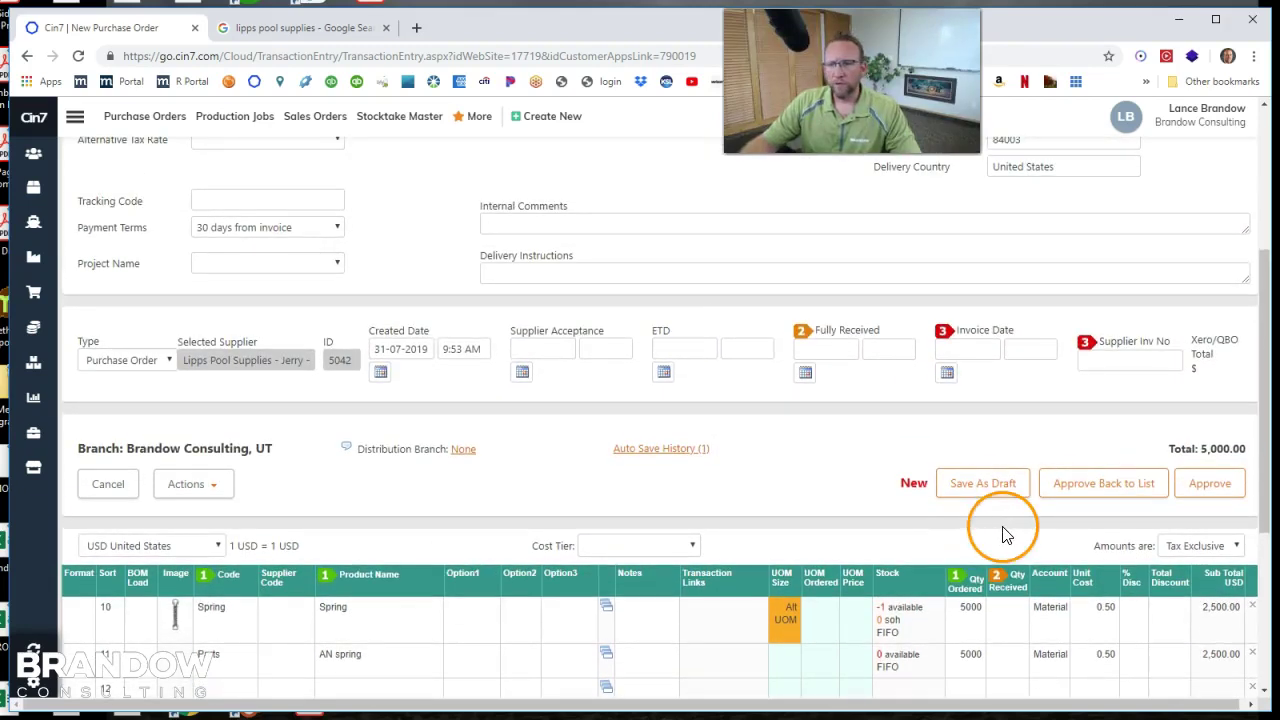
pyautogui.click(982, 495)
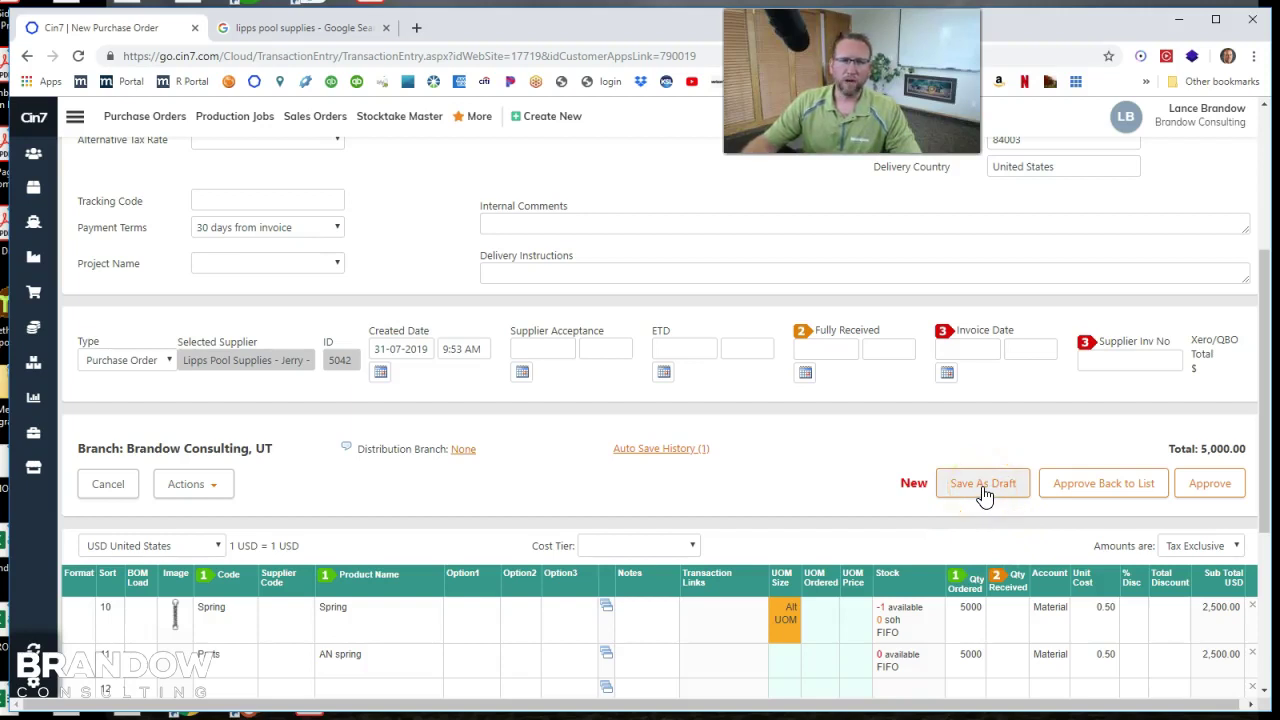
pyautogui.click(1200, 488)
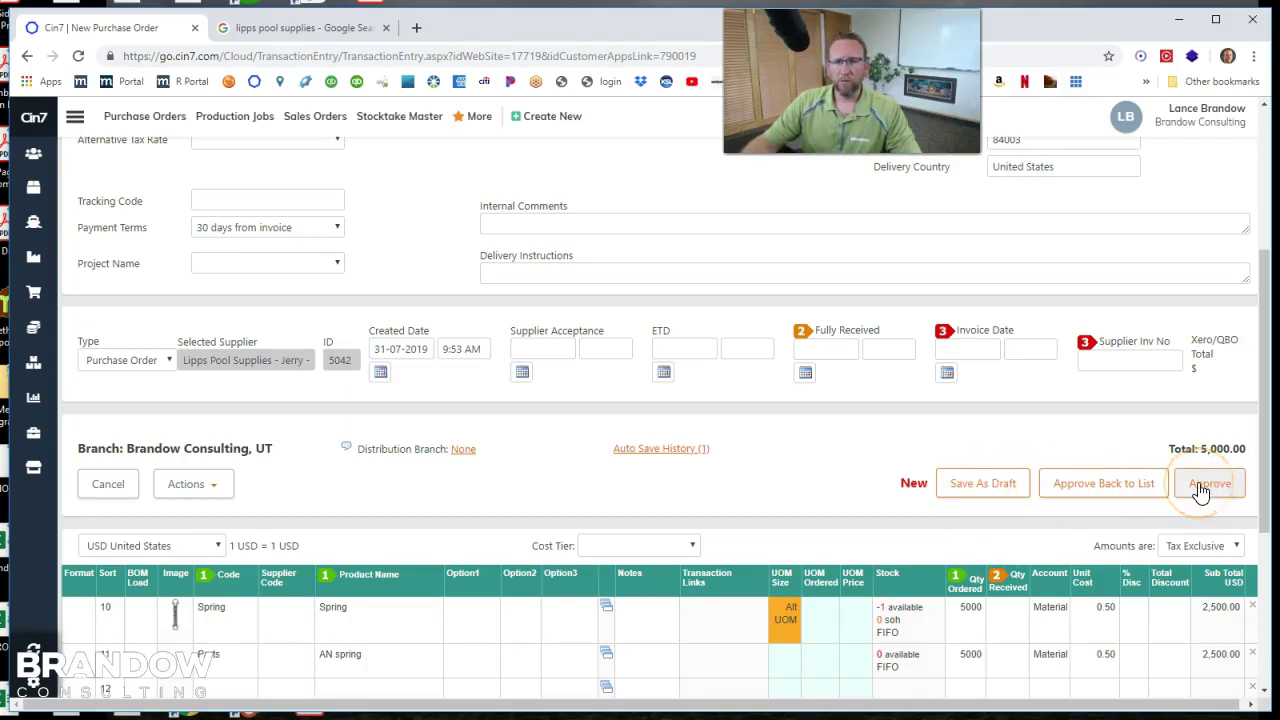
pyautogui.click(1200, 488)
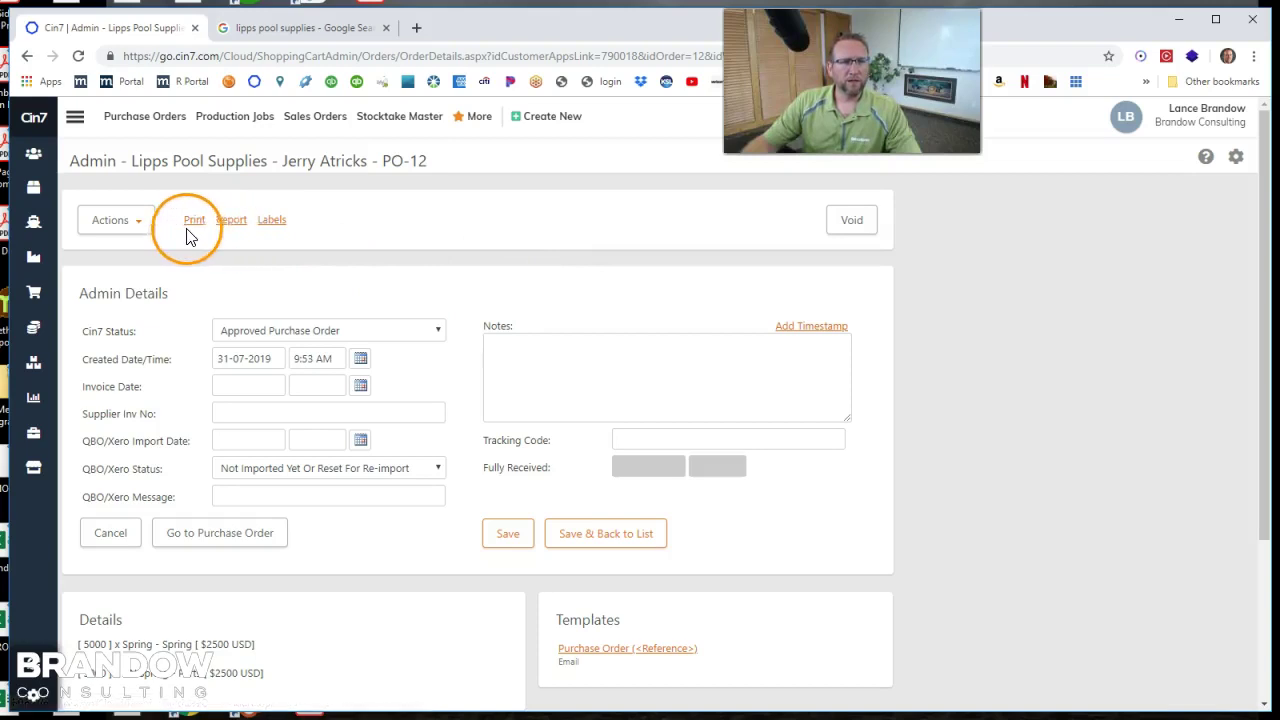
# Email PO-12 to the supplier from the Purchase Order template with the PDF attached.
pyautogui.click(140, 228)
pyautogui.scroll(-2, 622, 432)
pyautogui.click(622, 432)
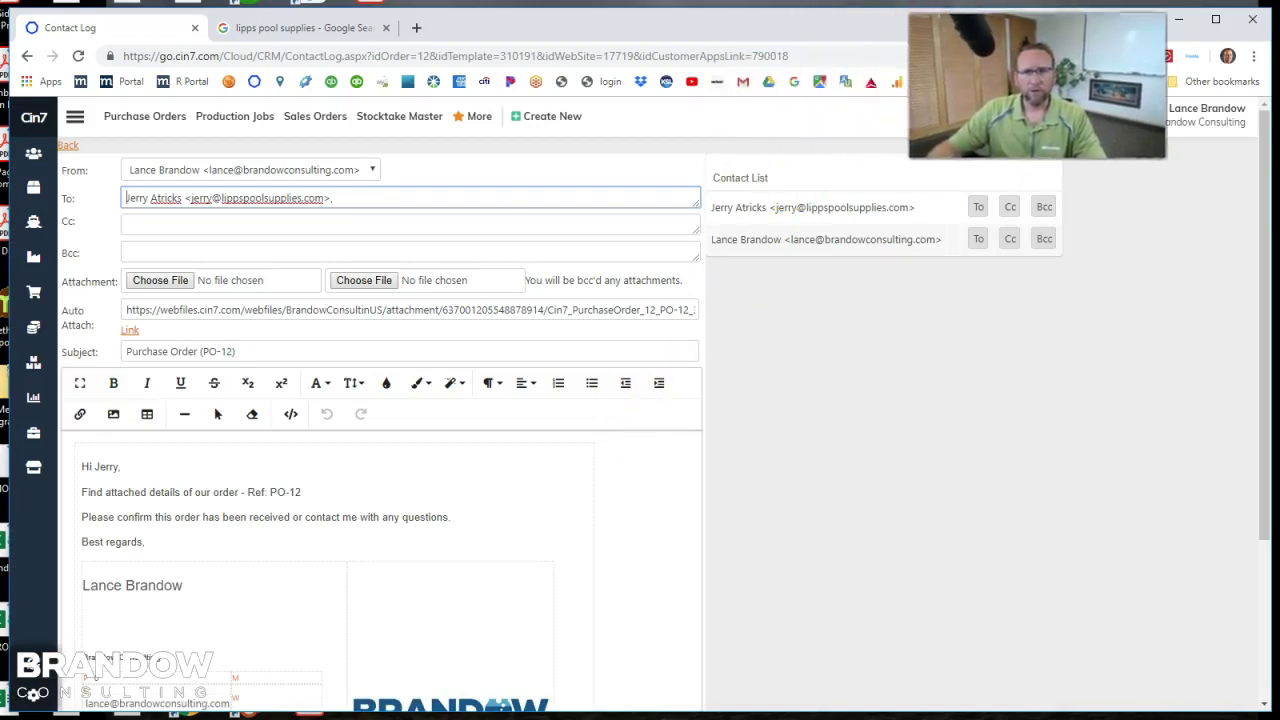
pyautogui.click(789, 229)
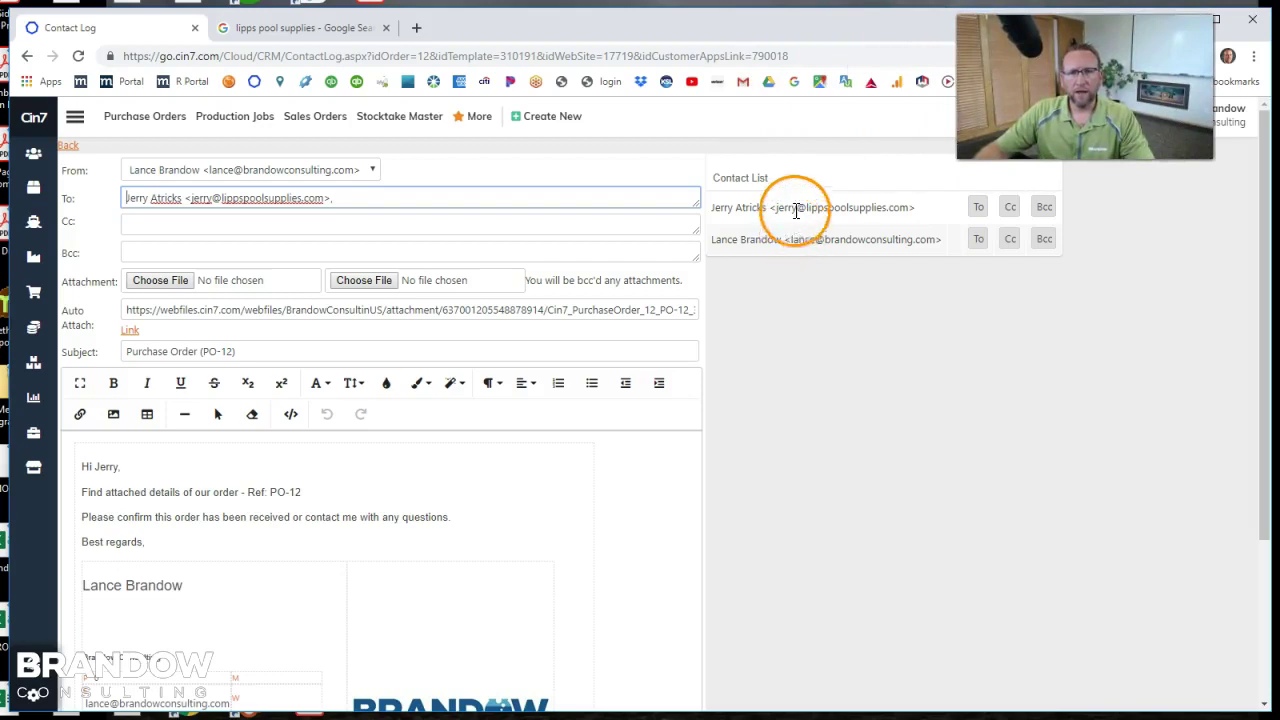
pyautogui.scroll(-3, 297, 477)
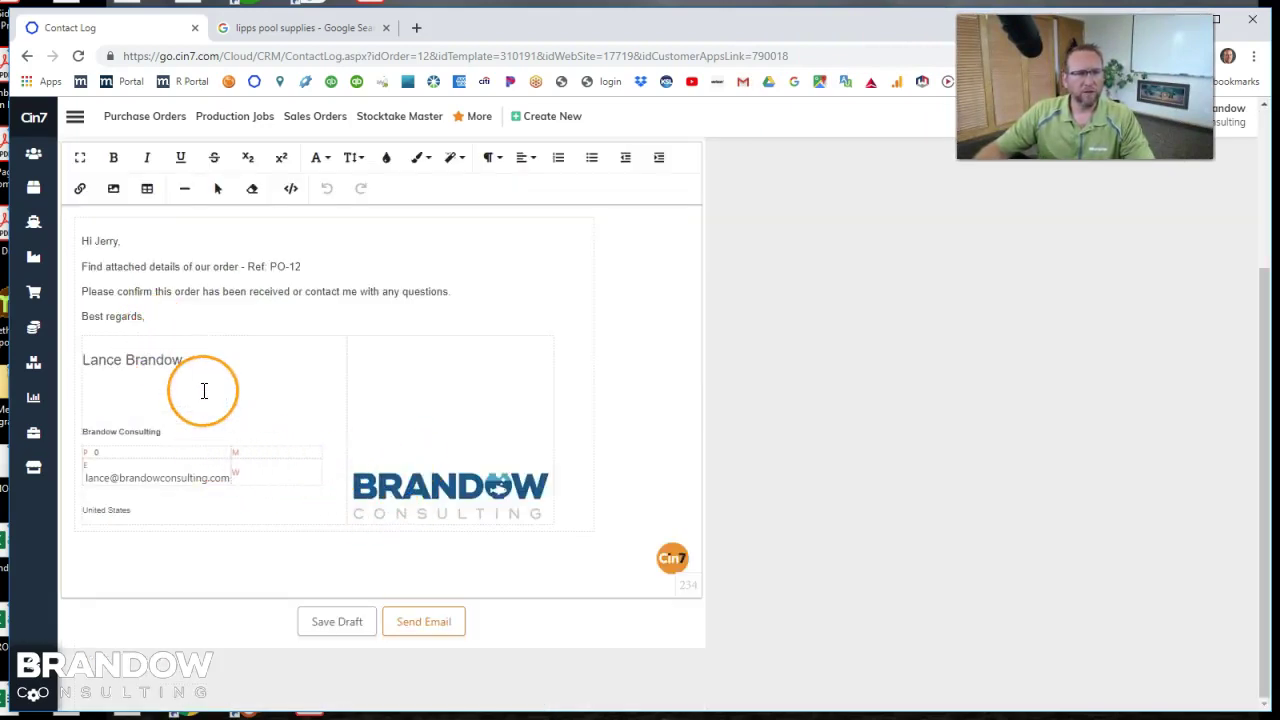
pyautogui.scroll(1, 204, 390)
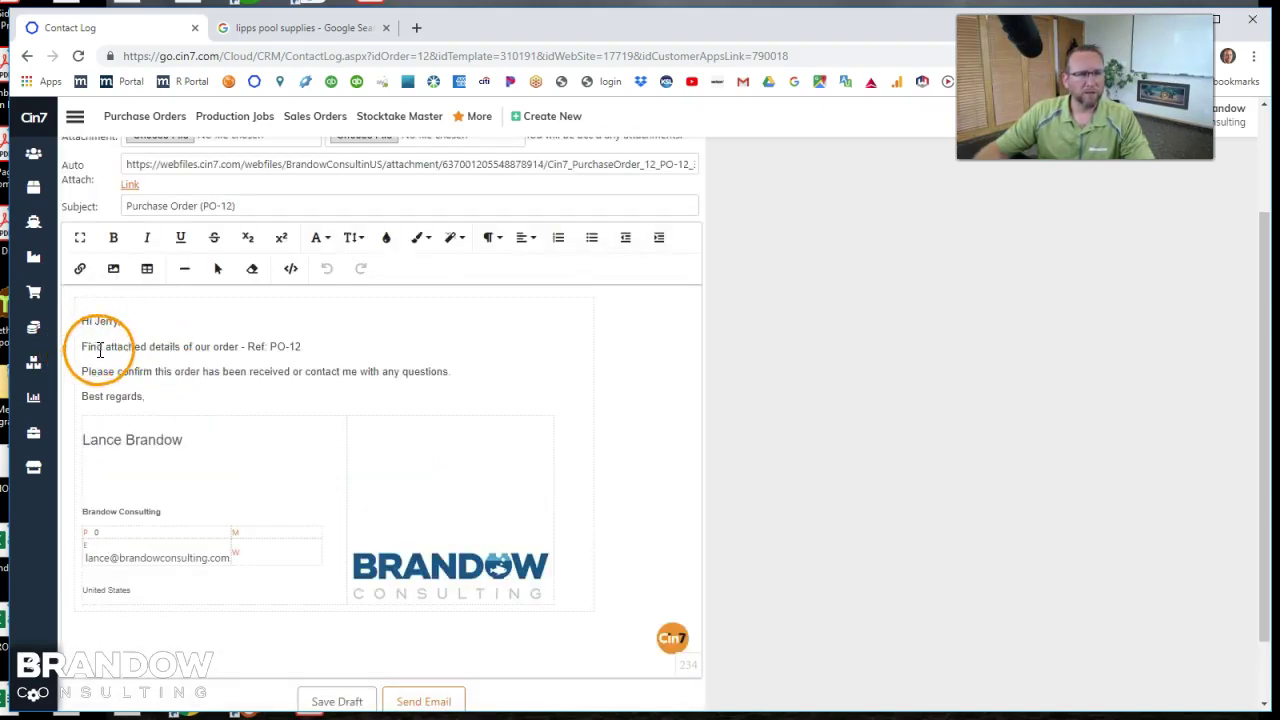
pyautogui.scroll(-1, 409, 628)
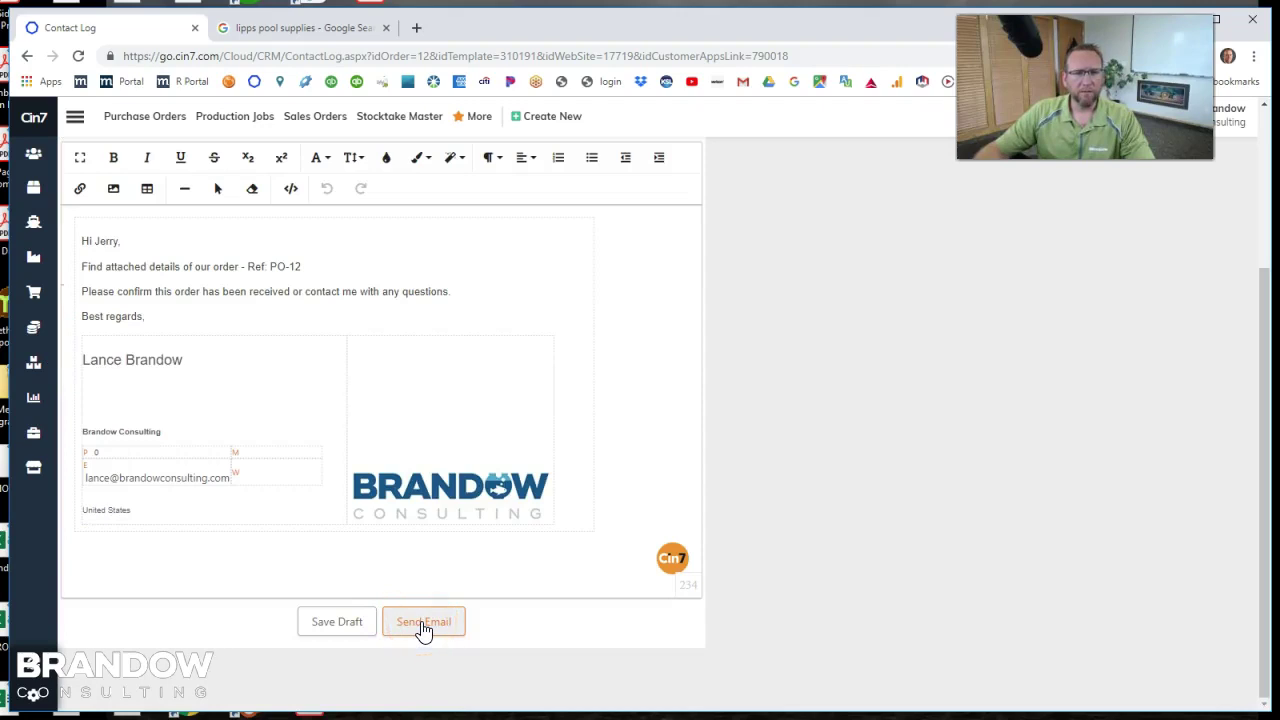
pyautogui.click(422, 622)
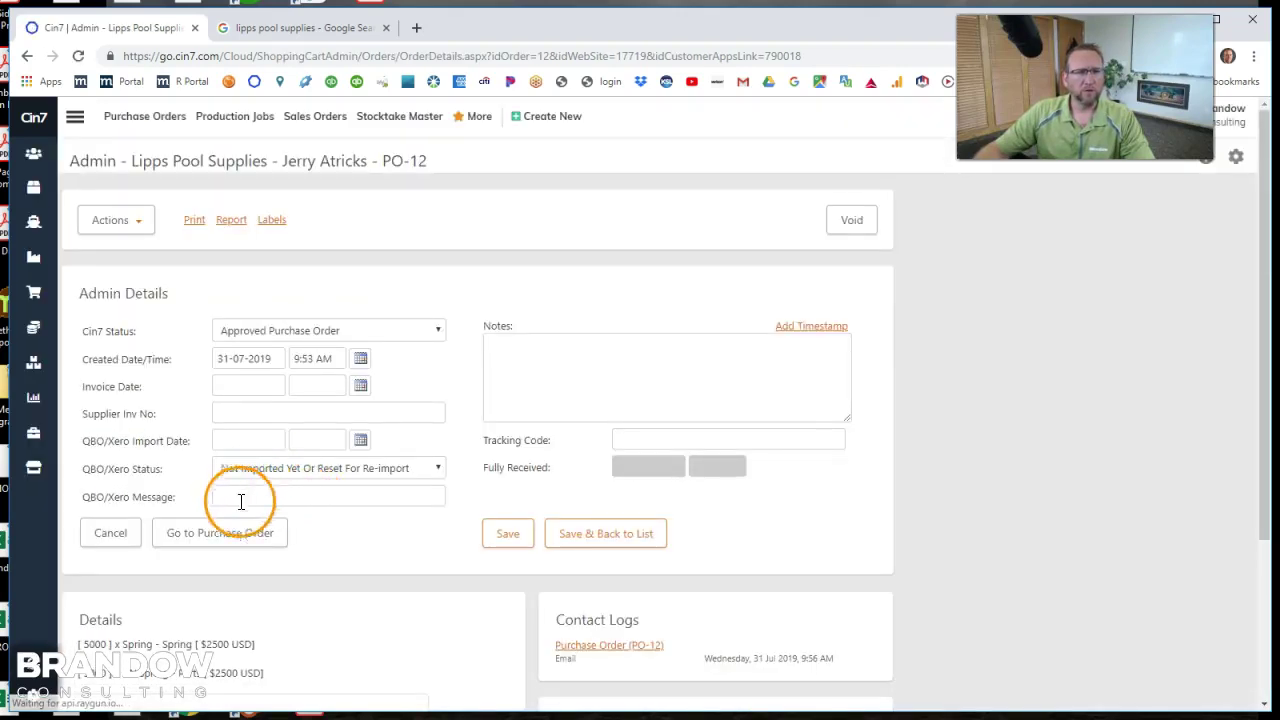
# Open Cin7_PurchaseOrder_12_PO-12_31_Jul_2019_956_AM.pdf via the Purchase Order template's attachment link.
pyautogui.scroll(-3, 330, 600)
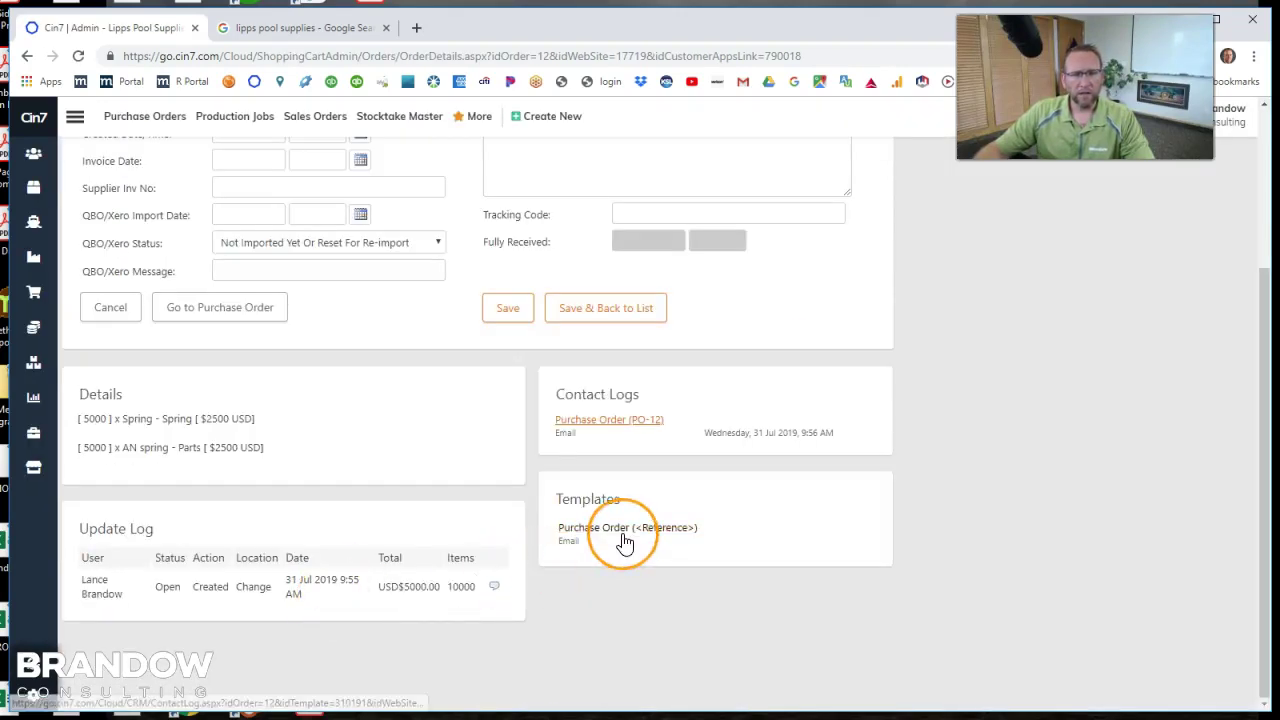
pyautogui.click(621, 537)
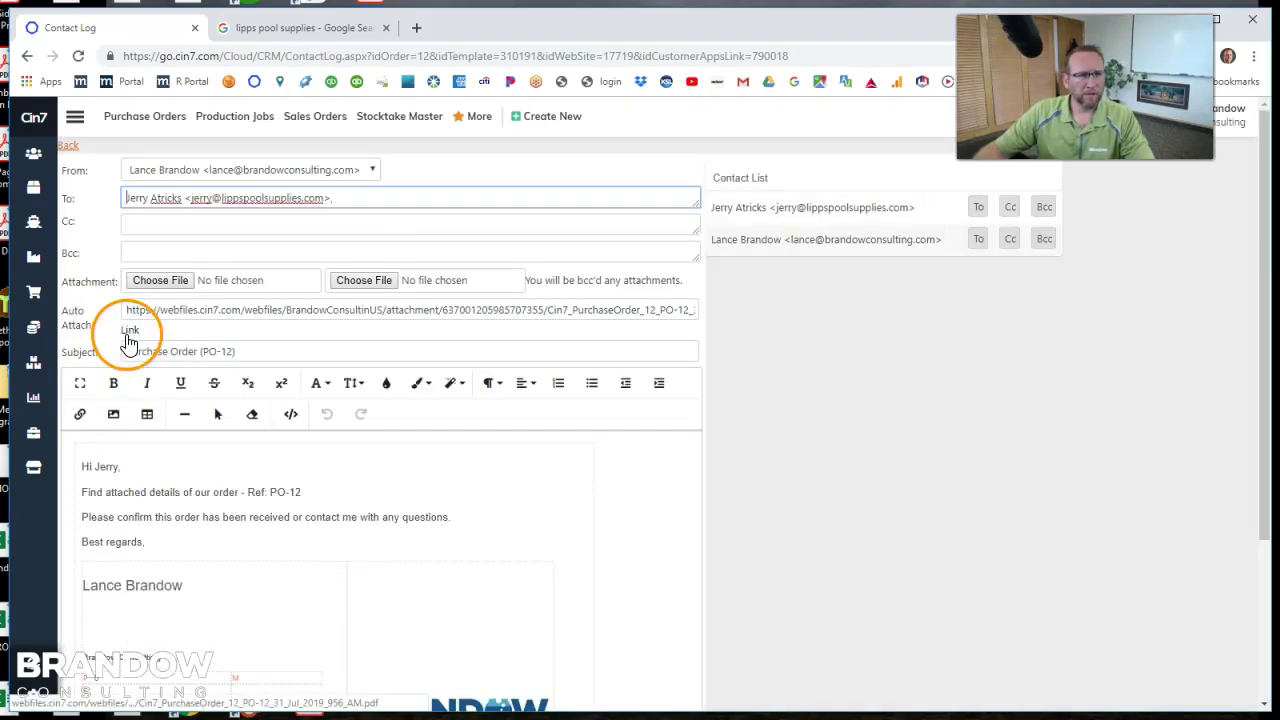
pyautogui.click(128, 330)
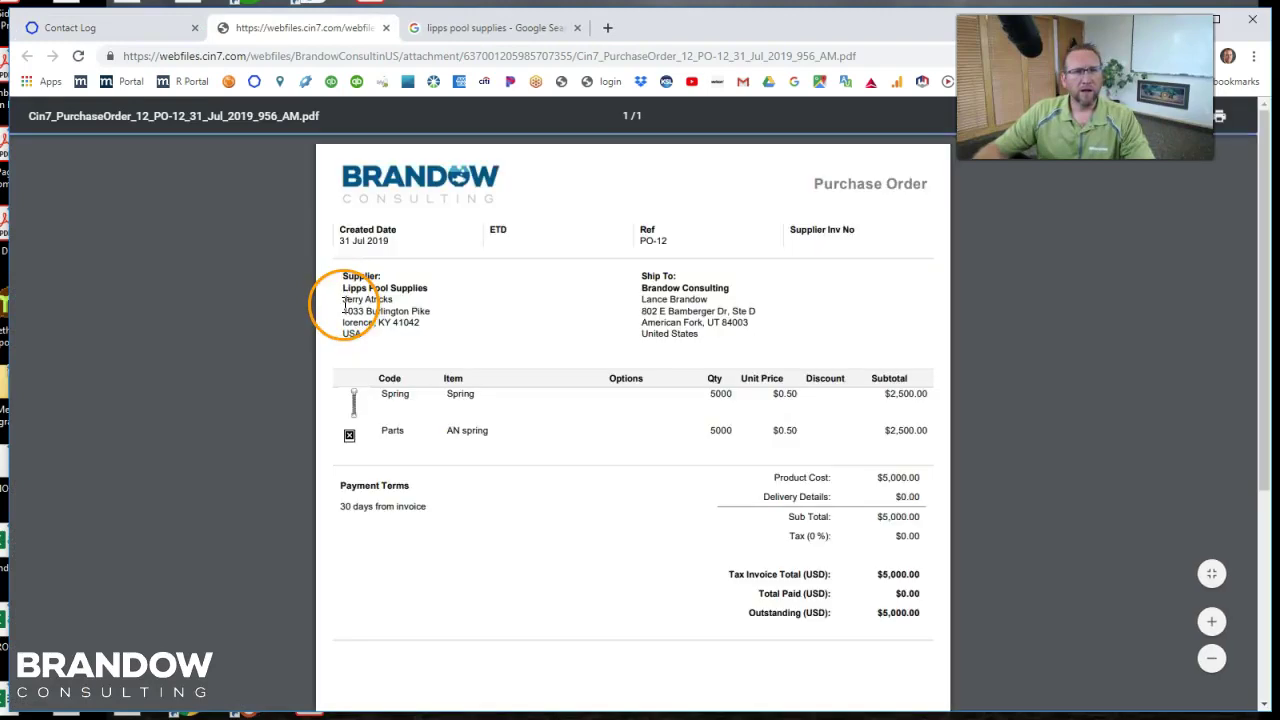